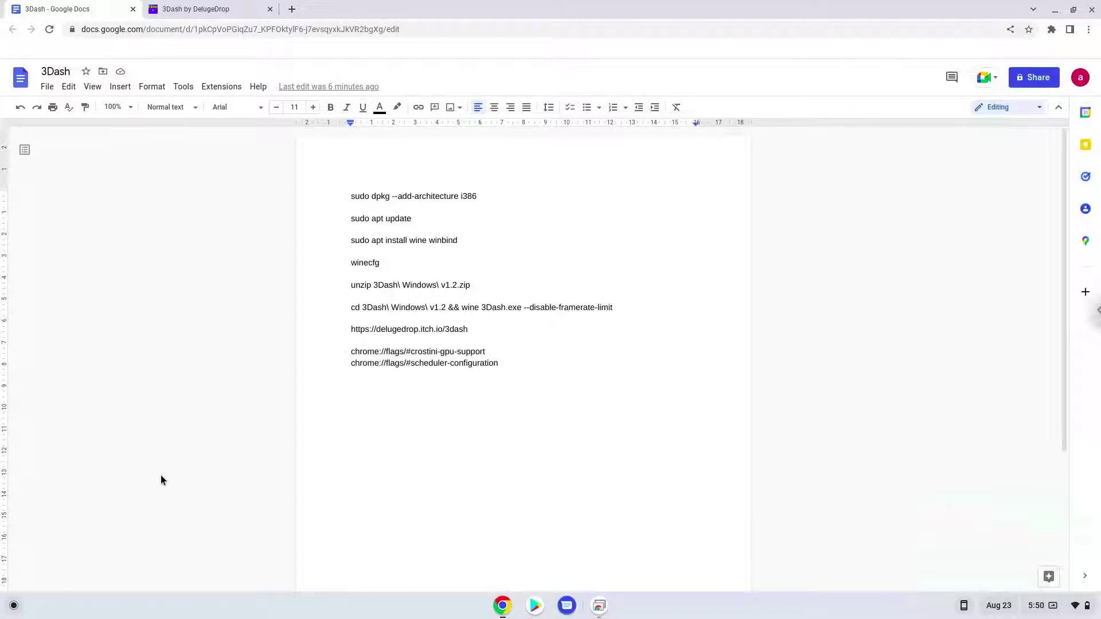
- Open the chrome://flags/#crostini-gpu-support address copied from the document in a new tab and set Crostini GPU Support to Enabled
double_click(413, 350)
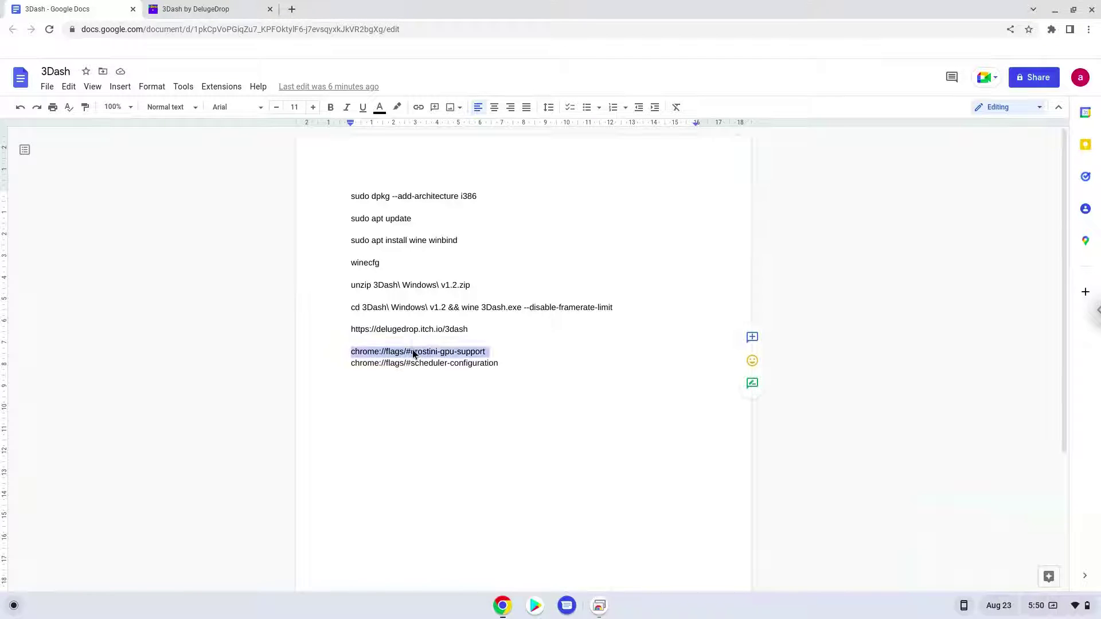
right_click(412, 350)
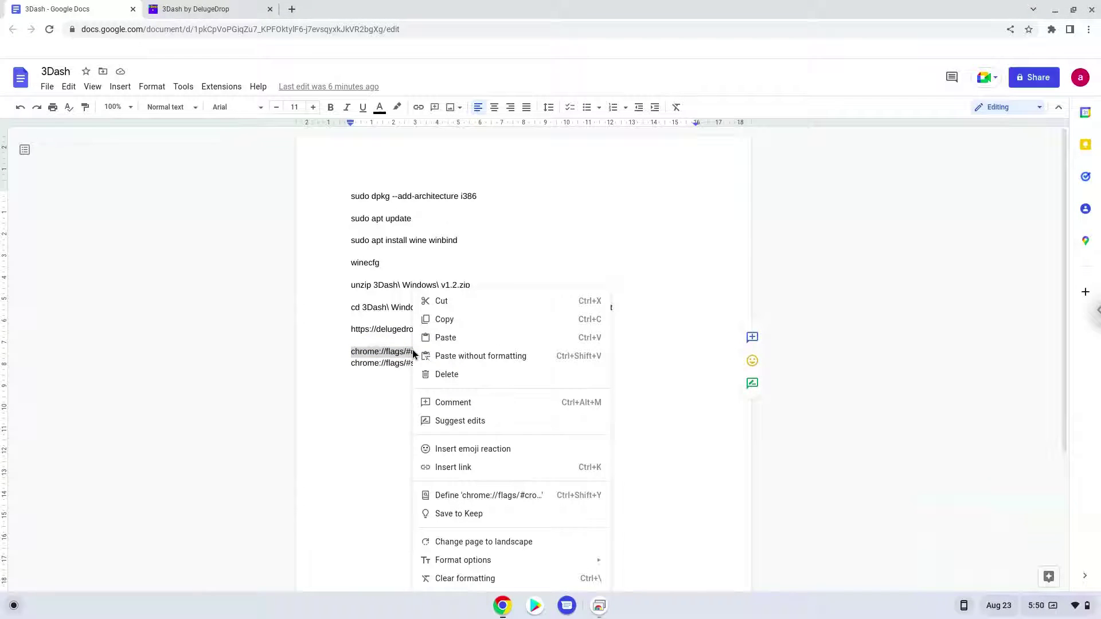
left_click(443, 319)
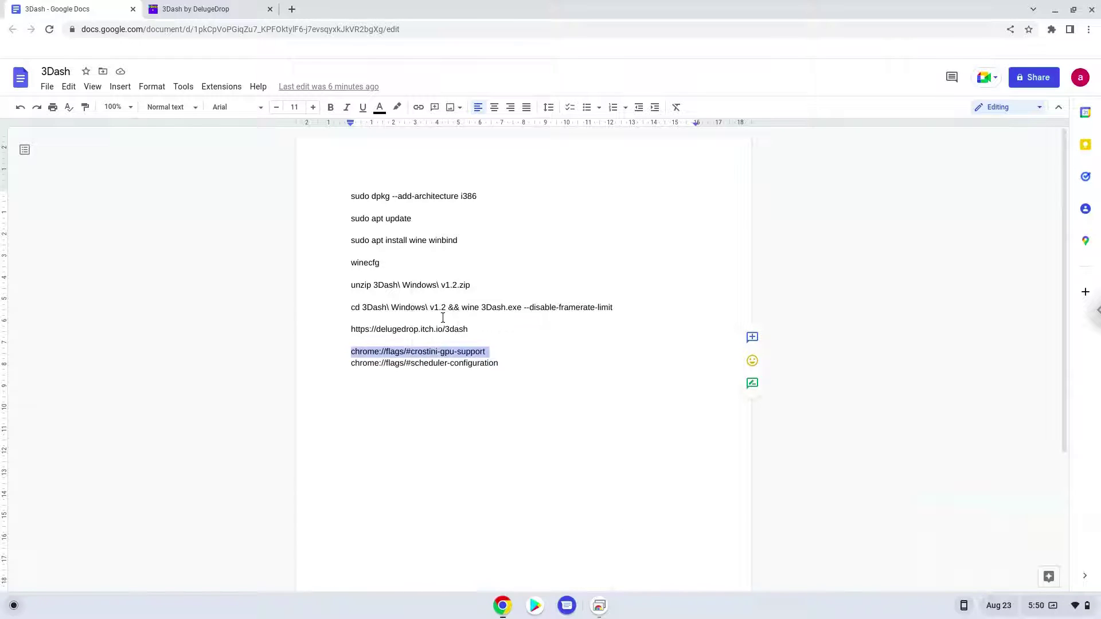
left_click(292, 10)
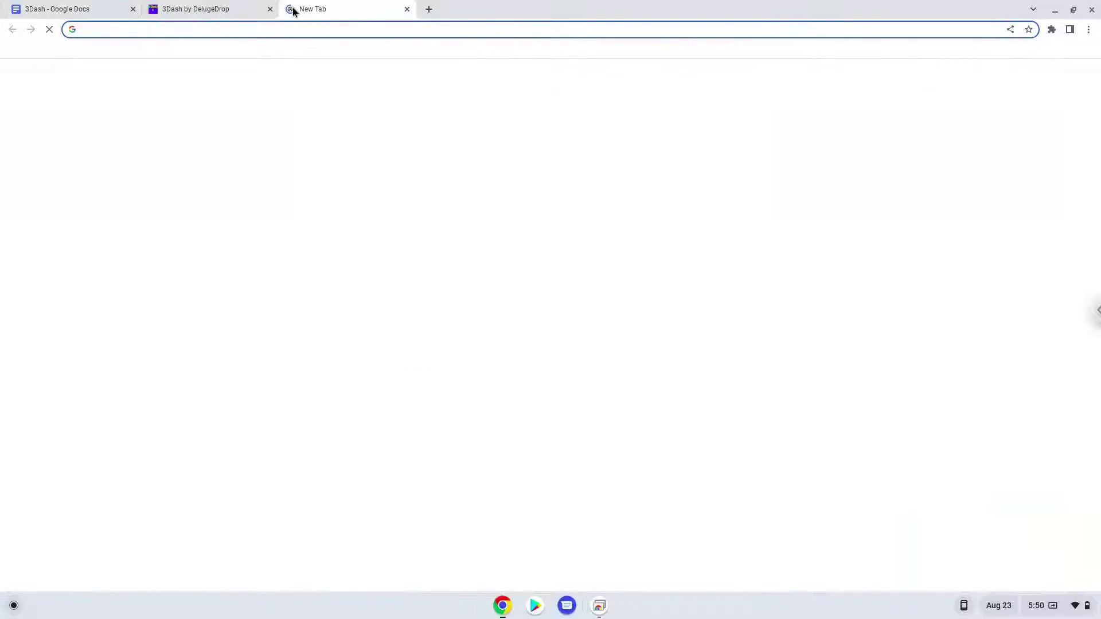
right_click(298, 31)
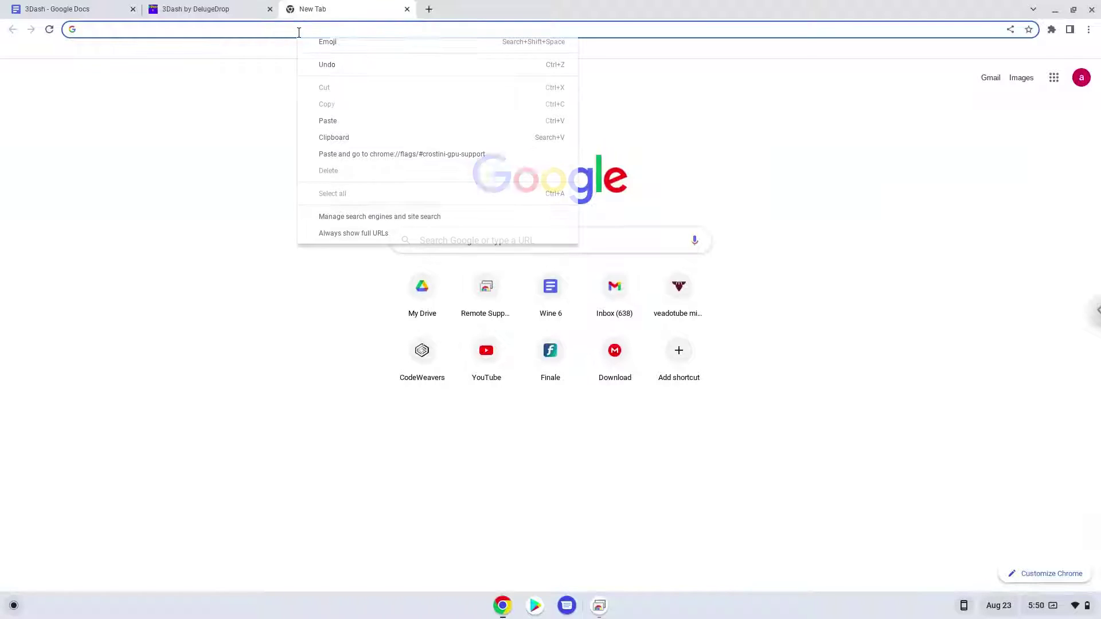
left_click(358, 155)
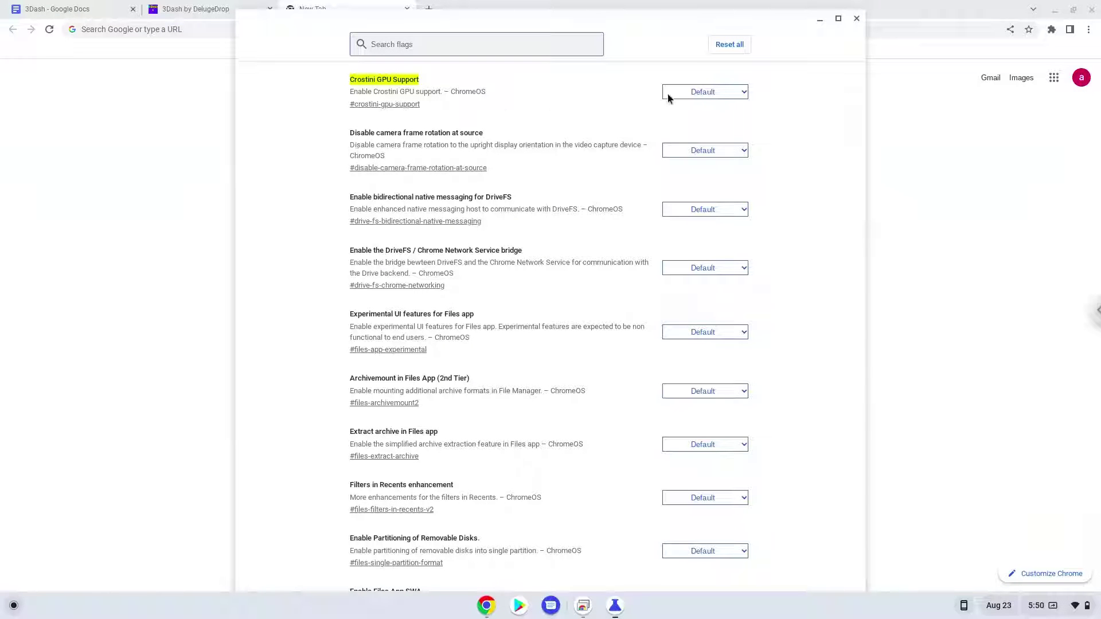
left_click(690, 90)
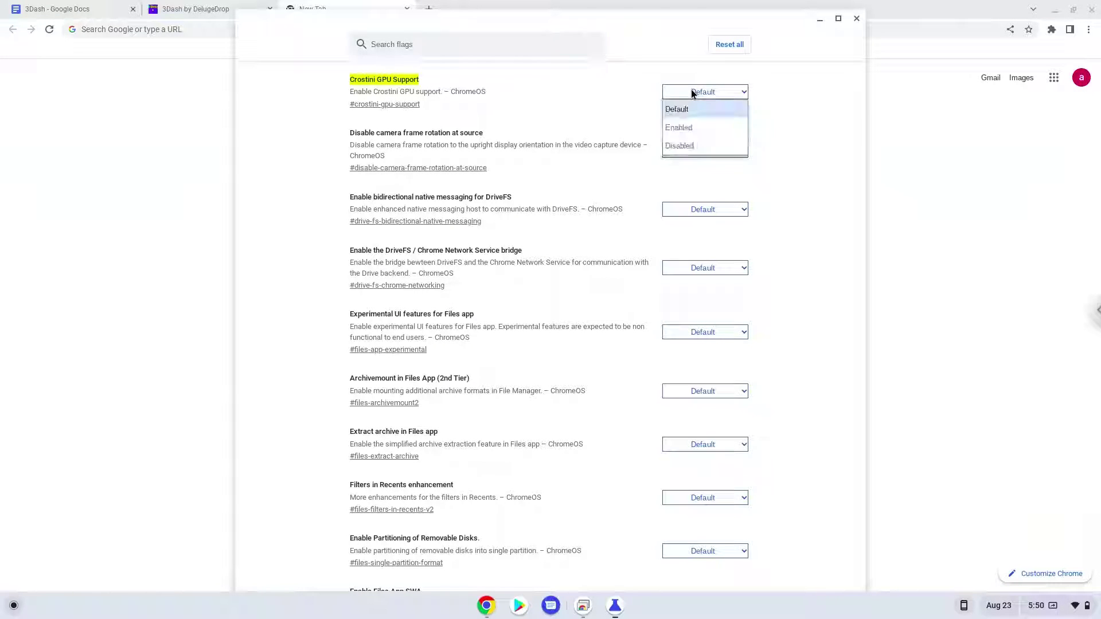
left_click(690, 129)
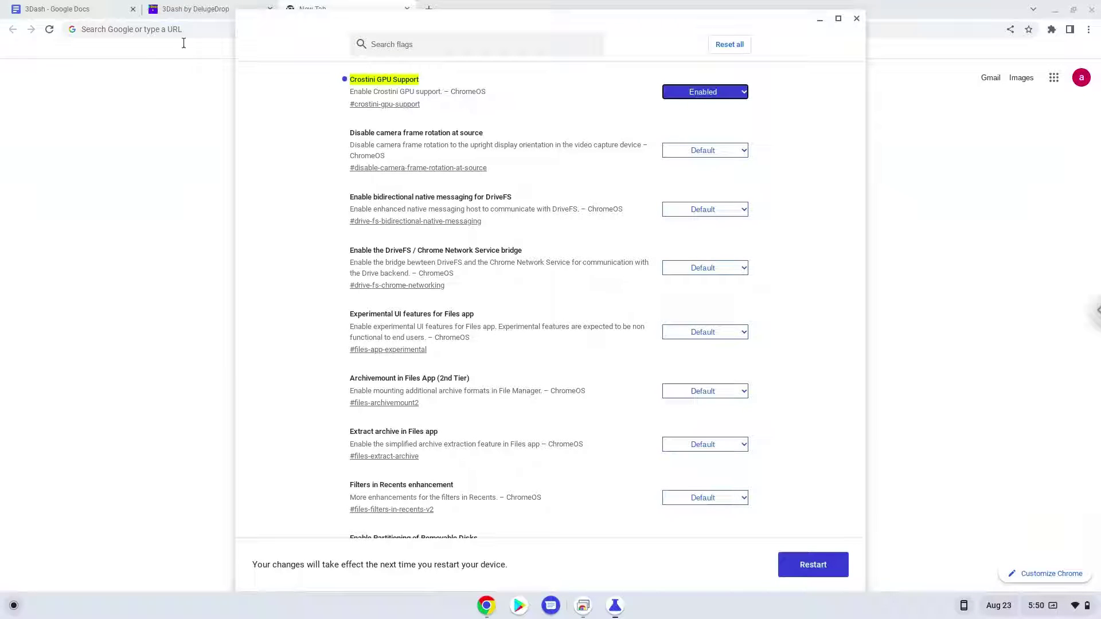
- Copy chrome://flags/#scheduler-configuration from the 3Dash document and open that flag page
left_click(62, 17)
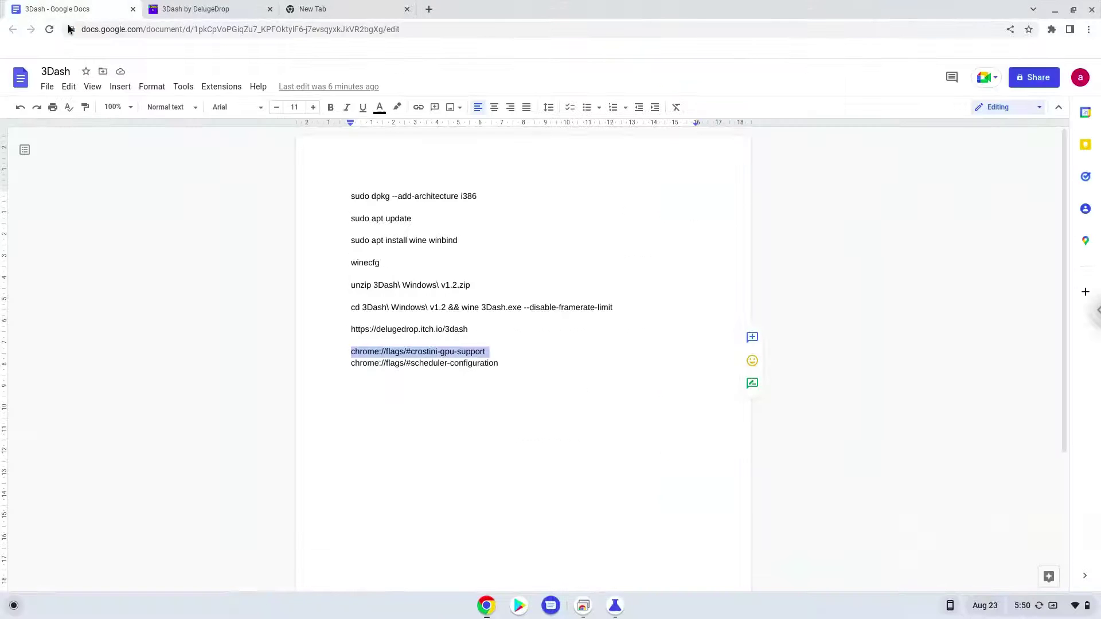
triple_click(377, 363)
right_click(378, 364)
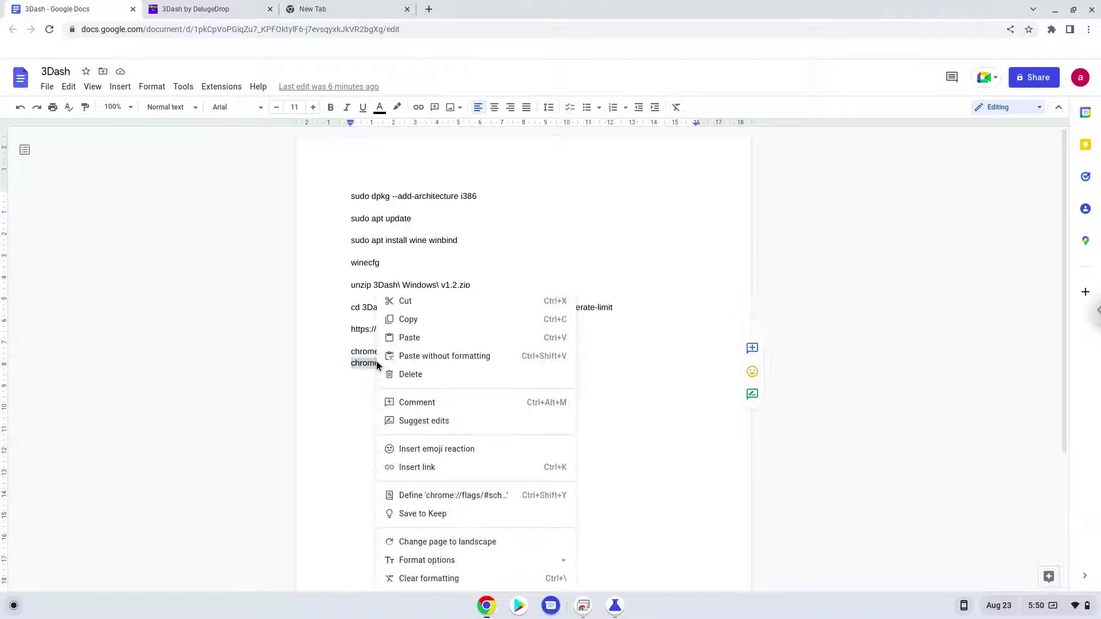
left_click(403, 321)
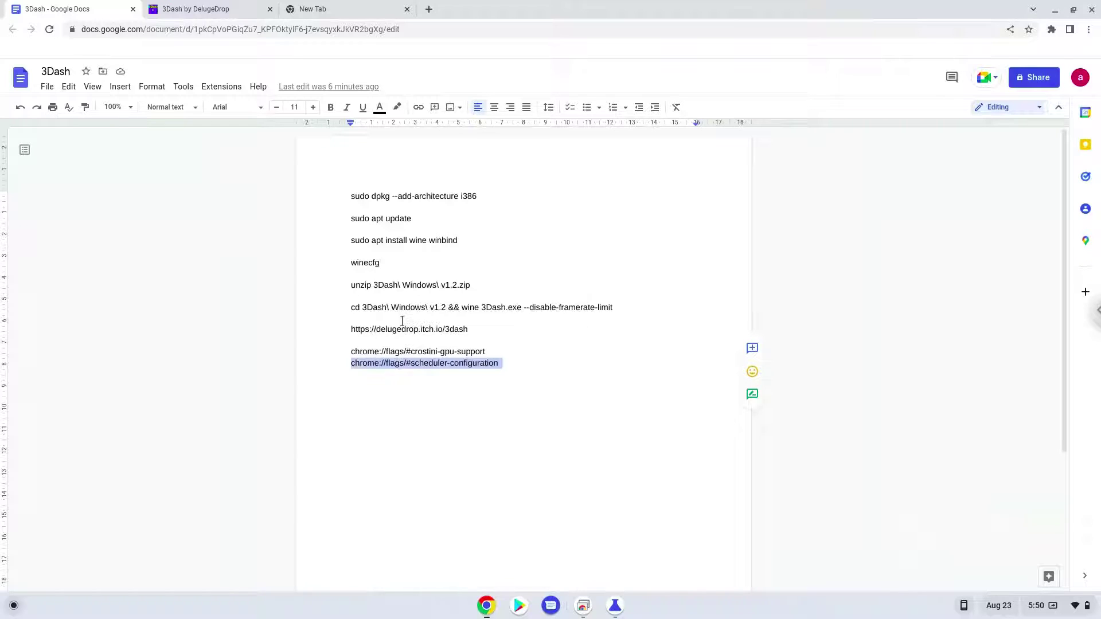
left_click(351, 11)
right_click(354, 31)
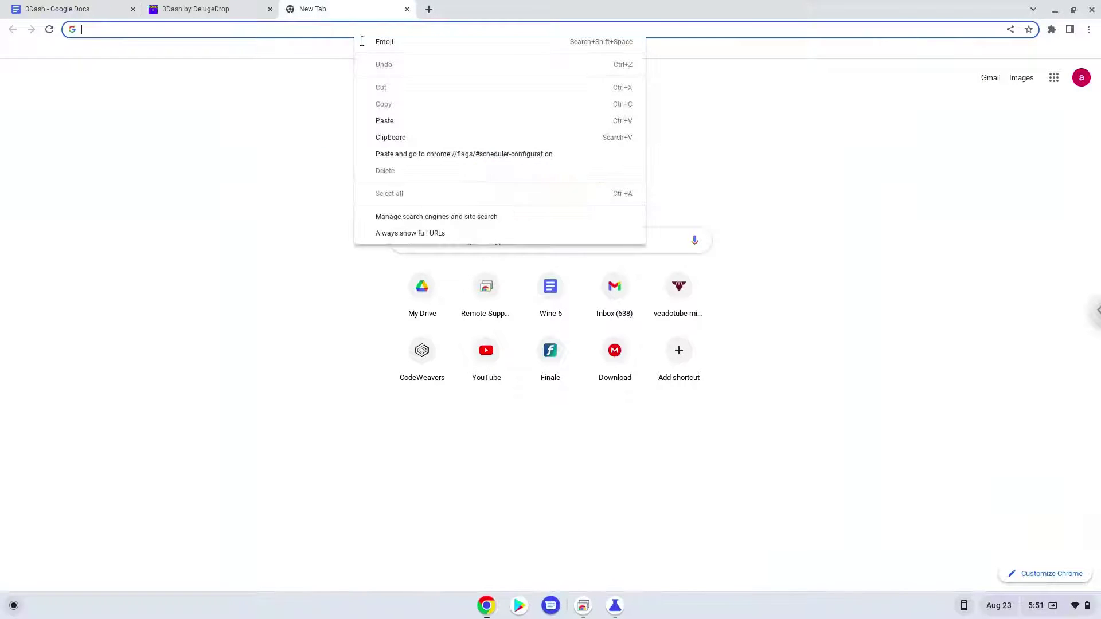
left_click(418, 154)
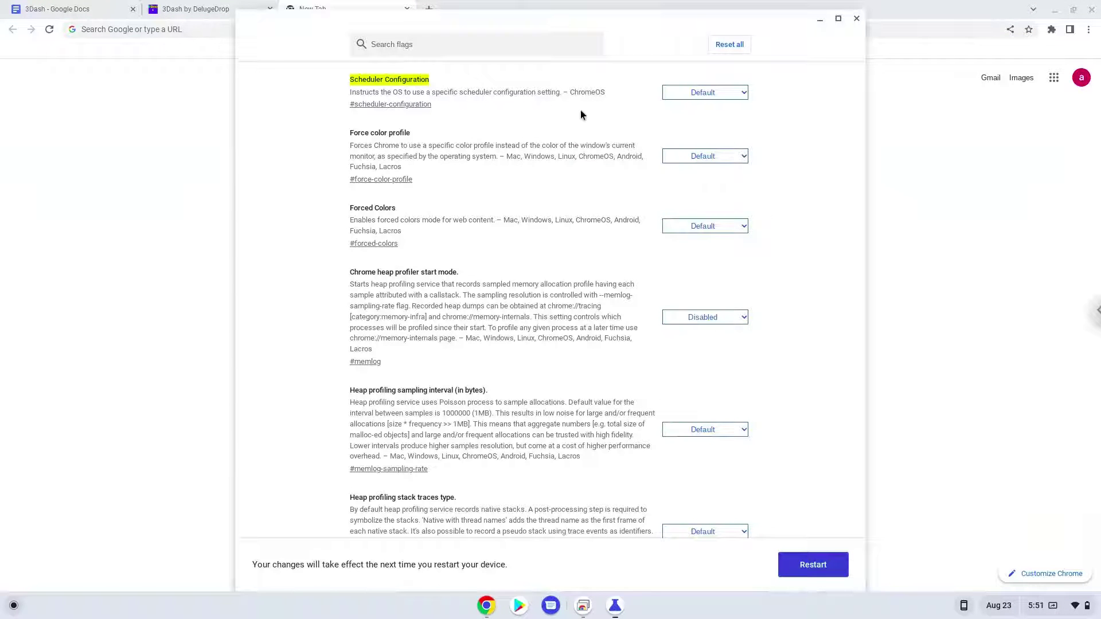
- Set Scheduler Configuration to "Enables Hyper-Threading on relevant CPUs" and restart the device to apply the flags
left_click(685, 93)
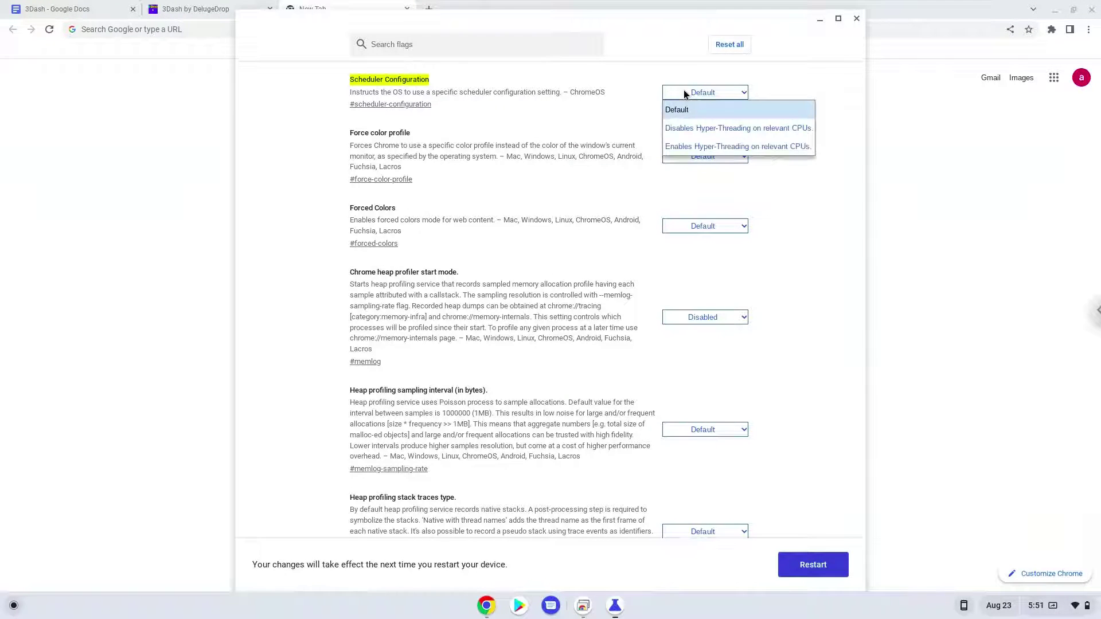
left_click(690, 147)
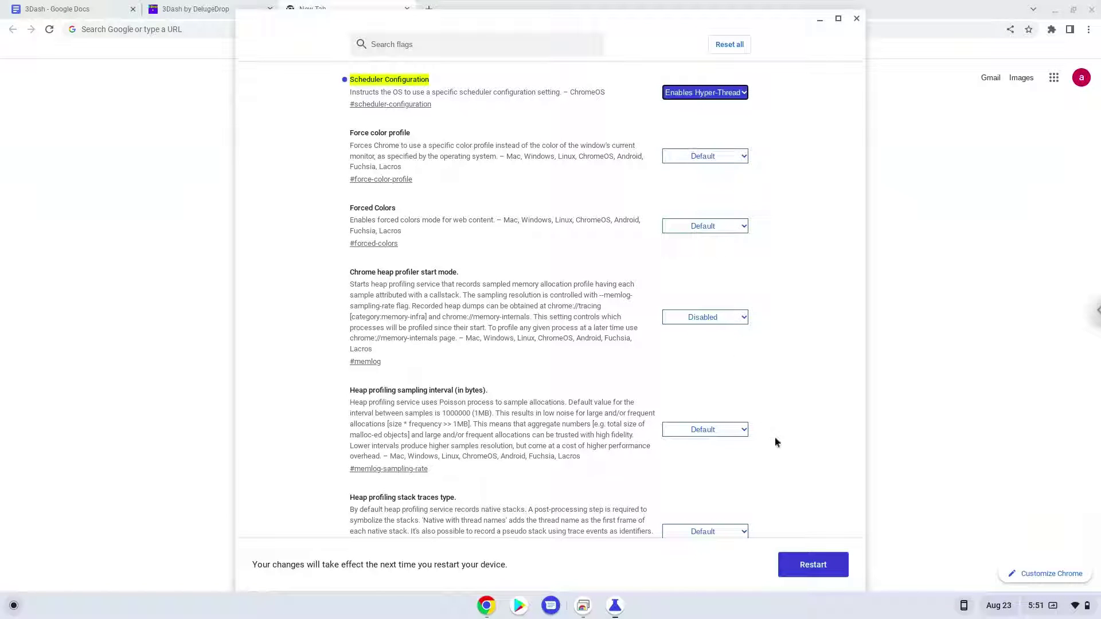
left_click(817, 579)
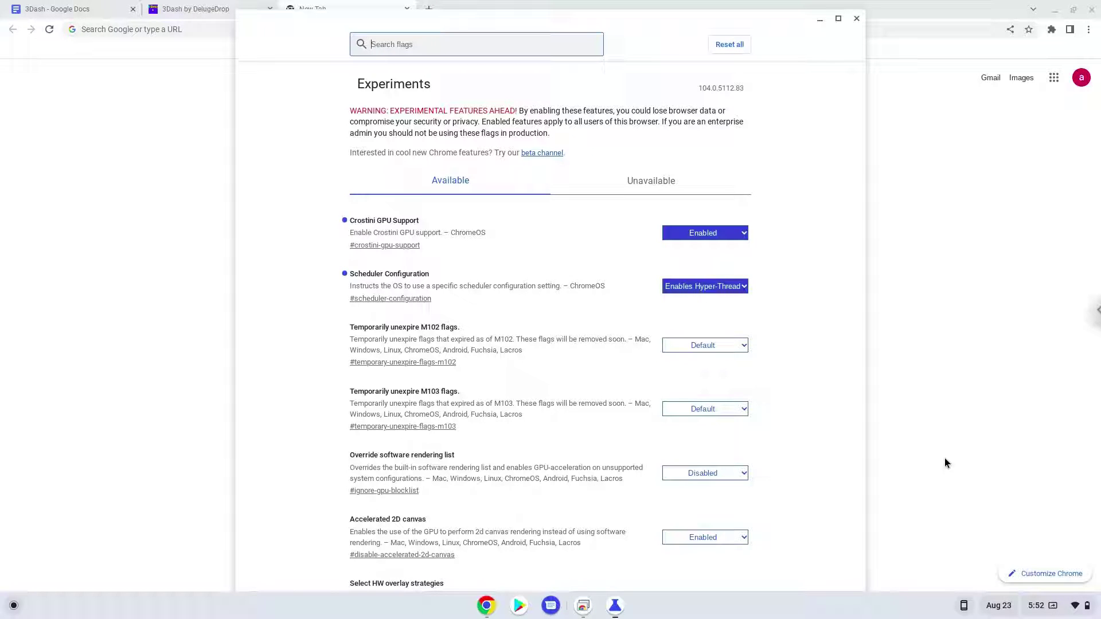
- Turn on and install the Linux development environment from the system's developer settings, closing the terminal and Settings windows once set up
left_click(1063, 605)
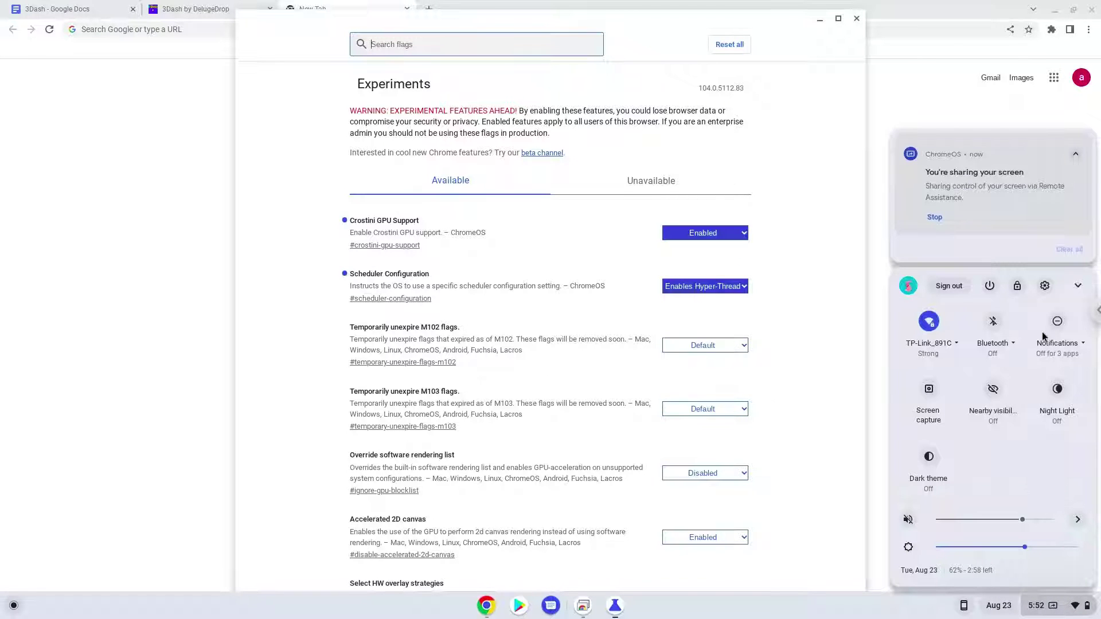
left_click(1044, 291)
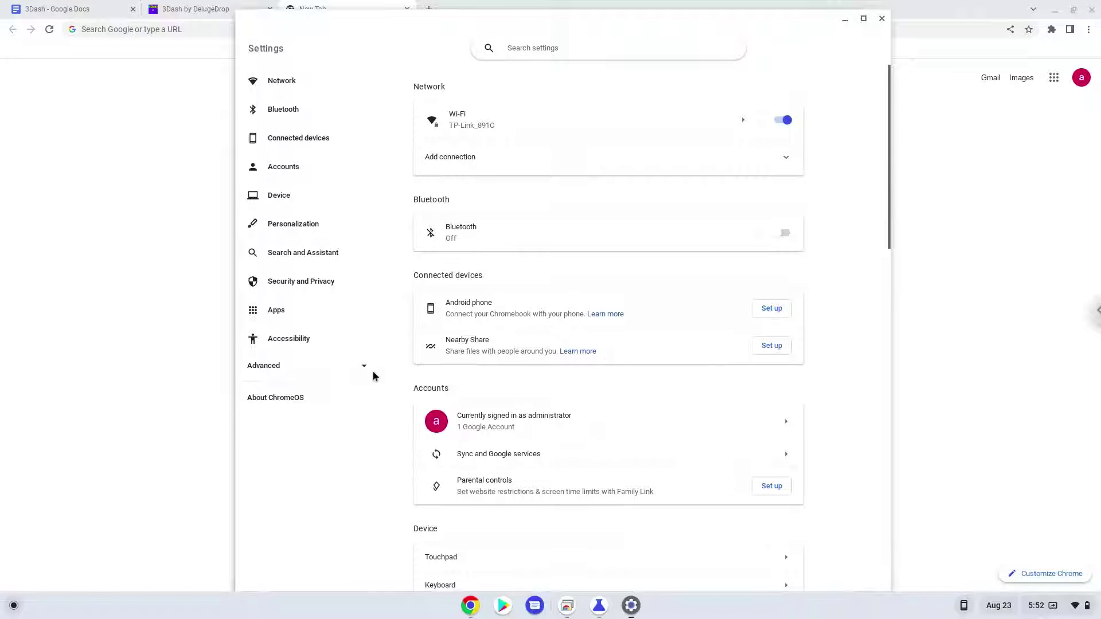
left_click(303, 375)
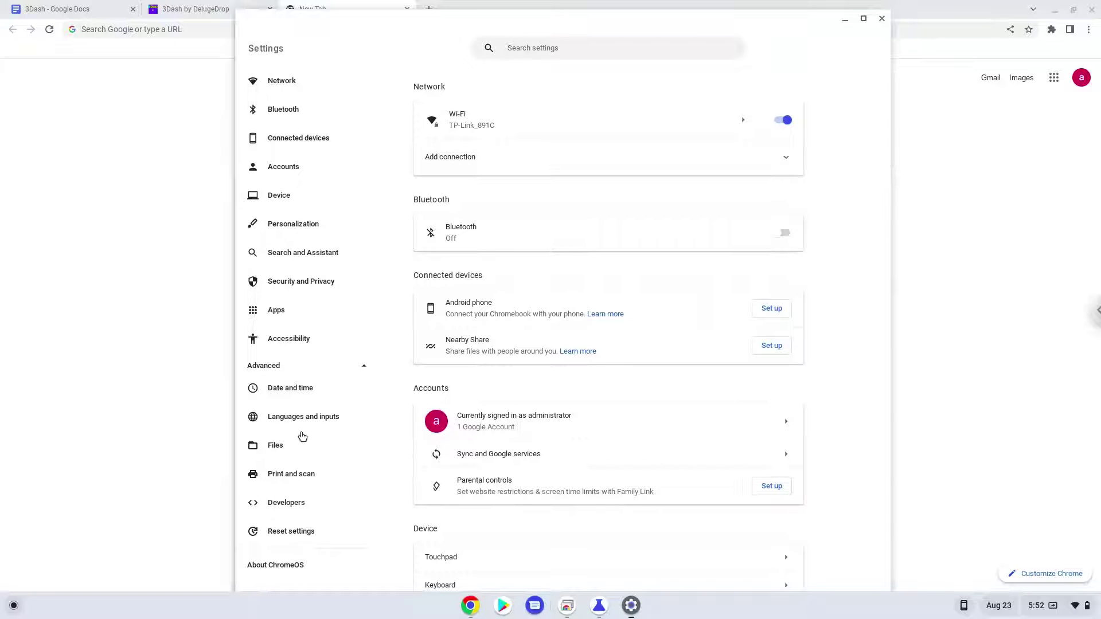
left_click(302, 512)
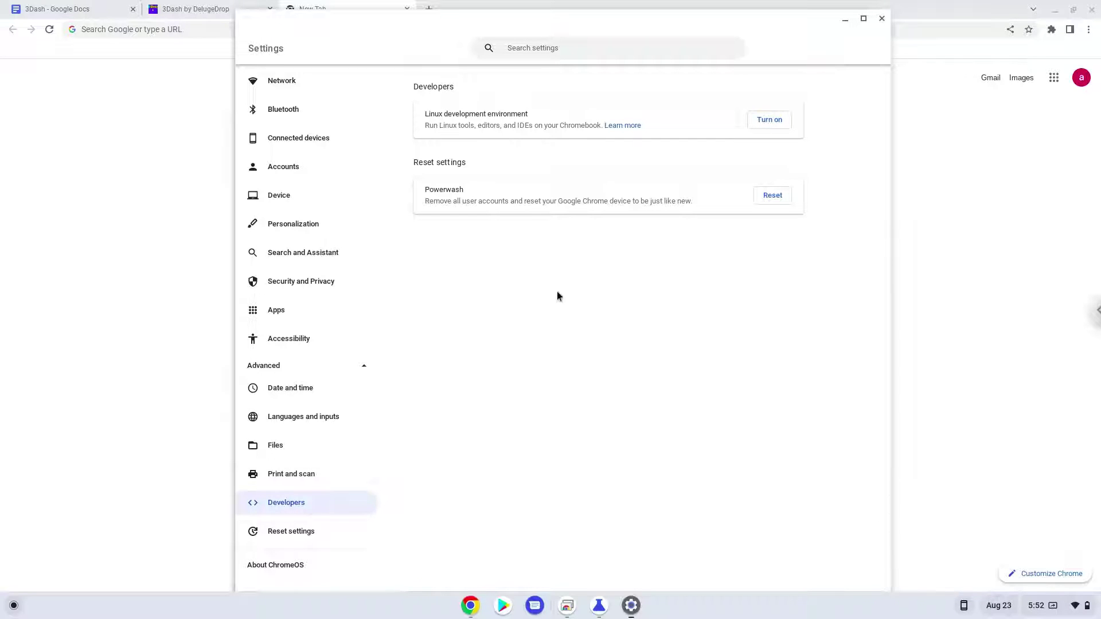
left_click(766, 119)
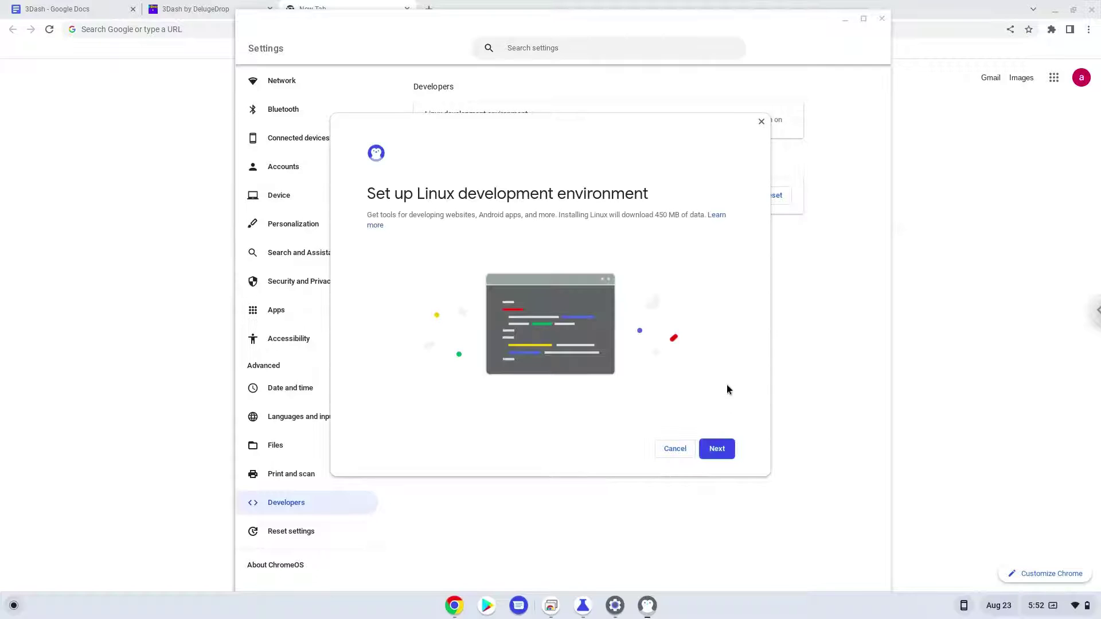
left_click(717, 449)
left_click(714, 450)
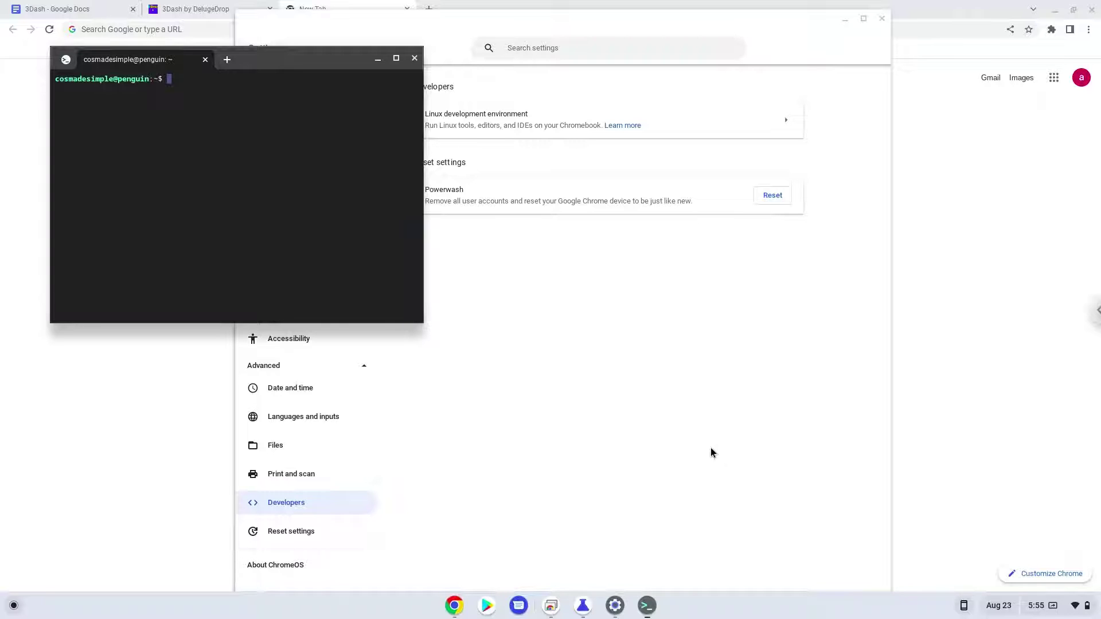
left_click(415, 60)
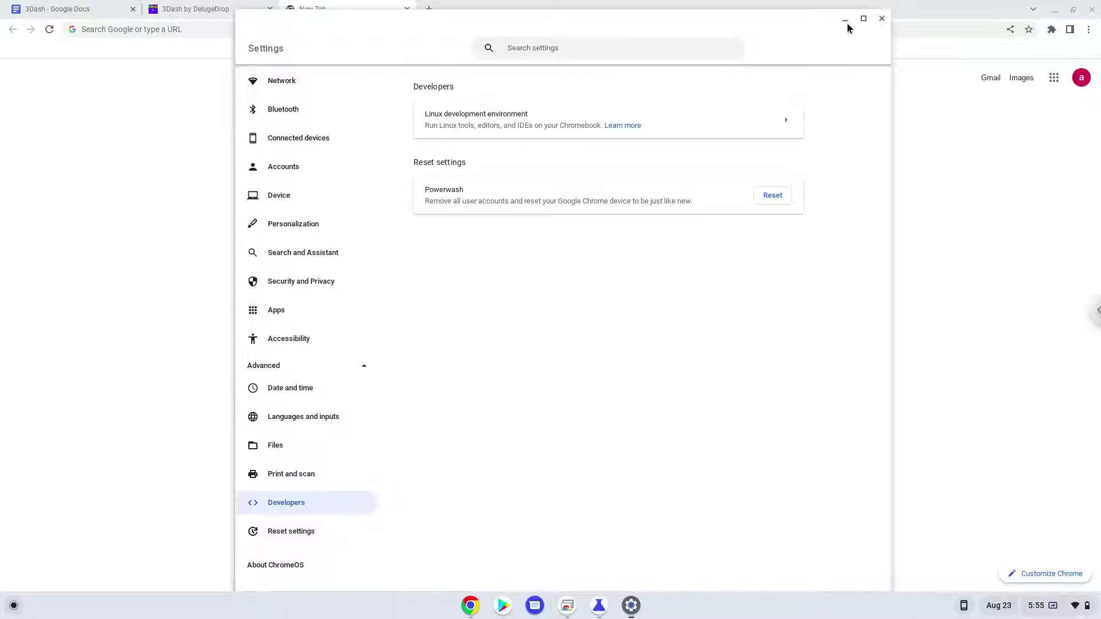
left_click(881, 19)
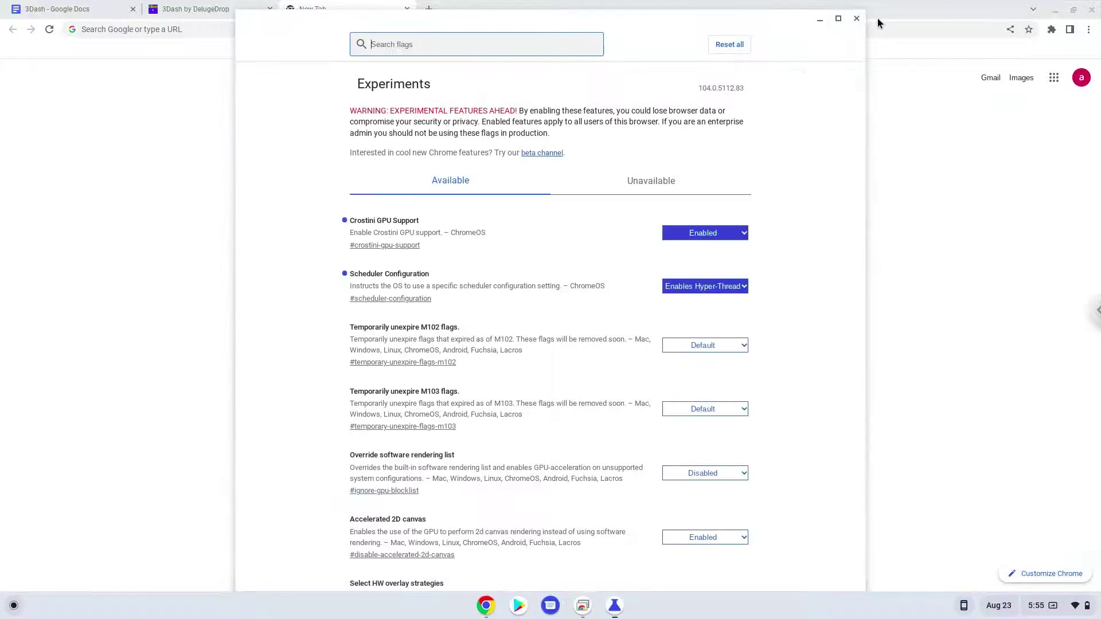
- Download 3Dash Windows v1.2 from DelugeDrop's itch.io page
left_click(202, 8)
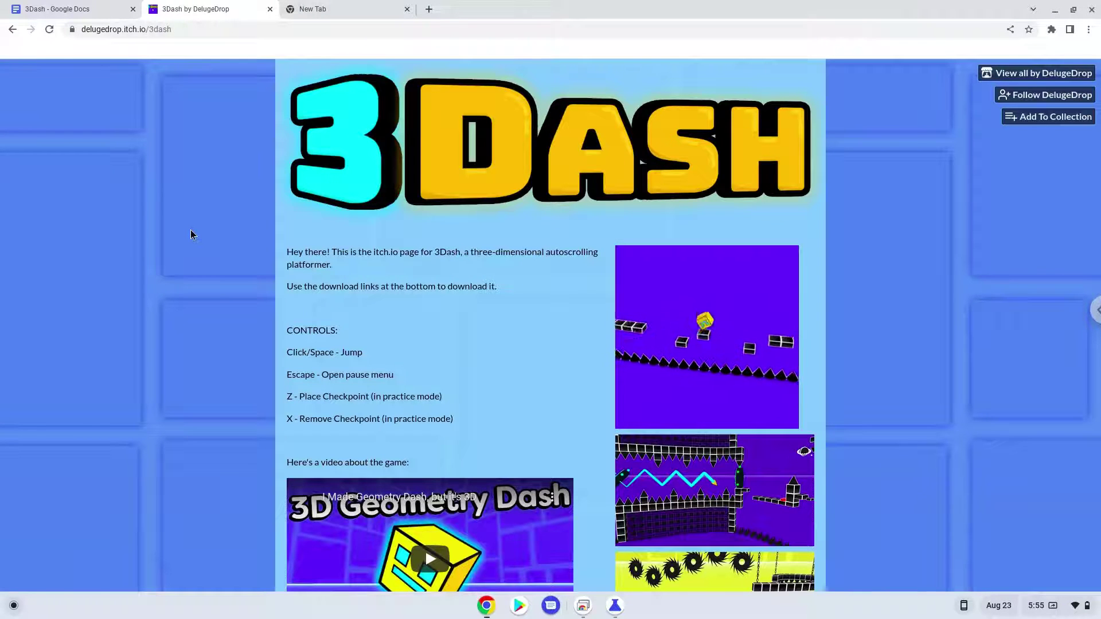
scroll(191, 234, "down", 2)
scroll(191, 234, "down", 4)
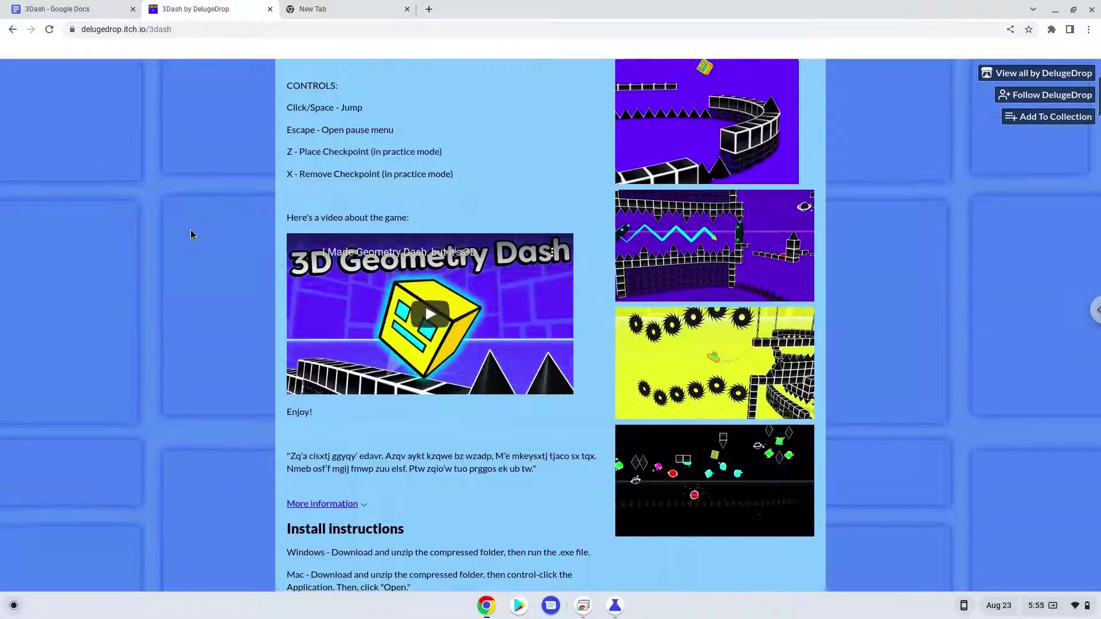
scroll(191, 234, "down", 2)
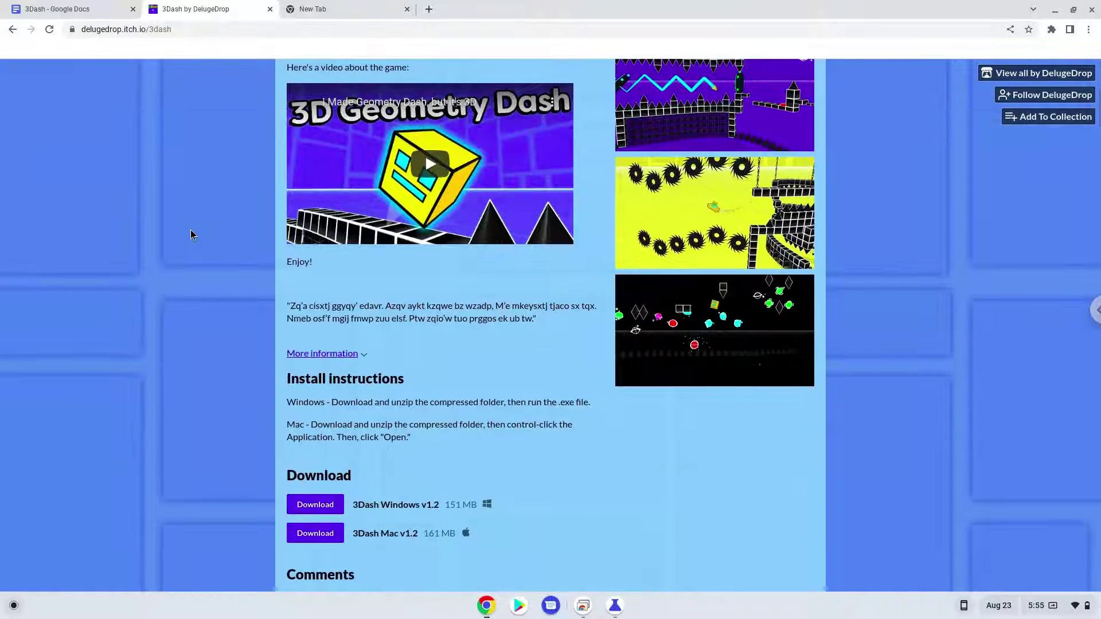
left_click(324, 506)
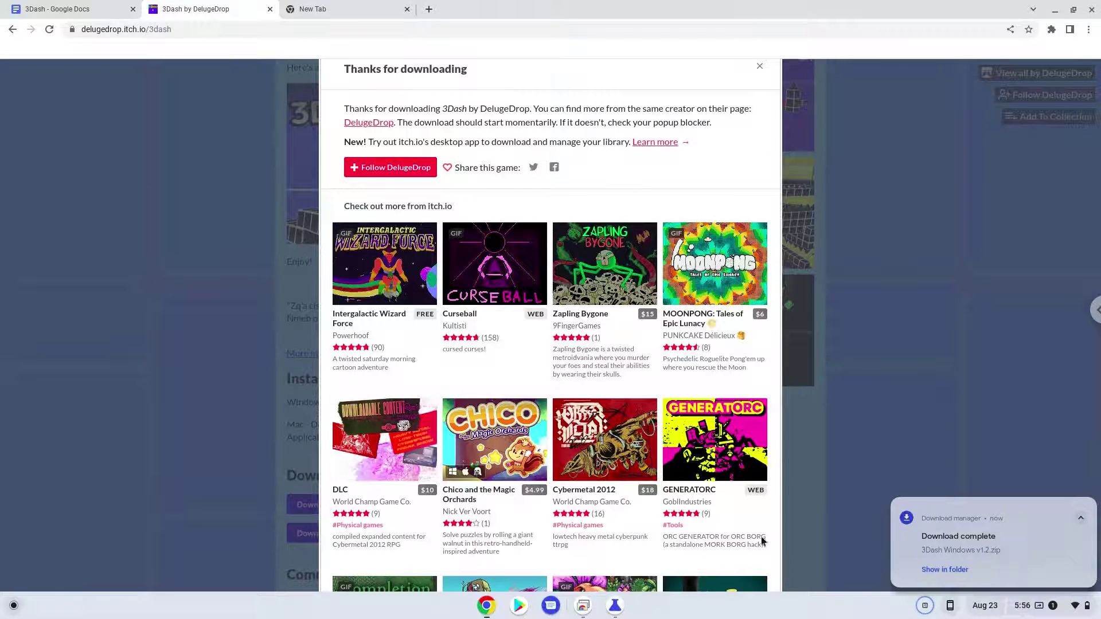
- Move the downloaded 3Dash Windows v1.2.zip from Downloads to Linux files and close the file manager
left_click(936, 568)
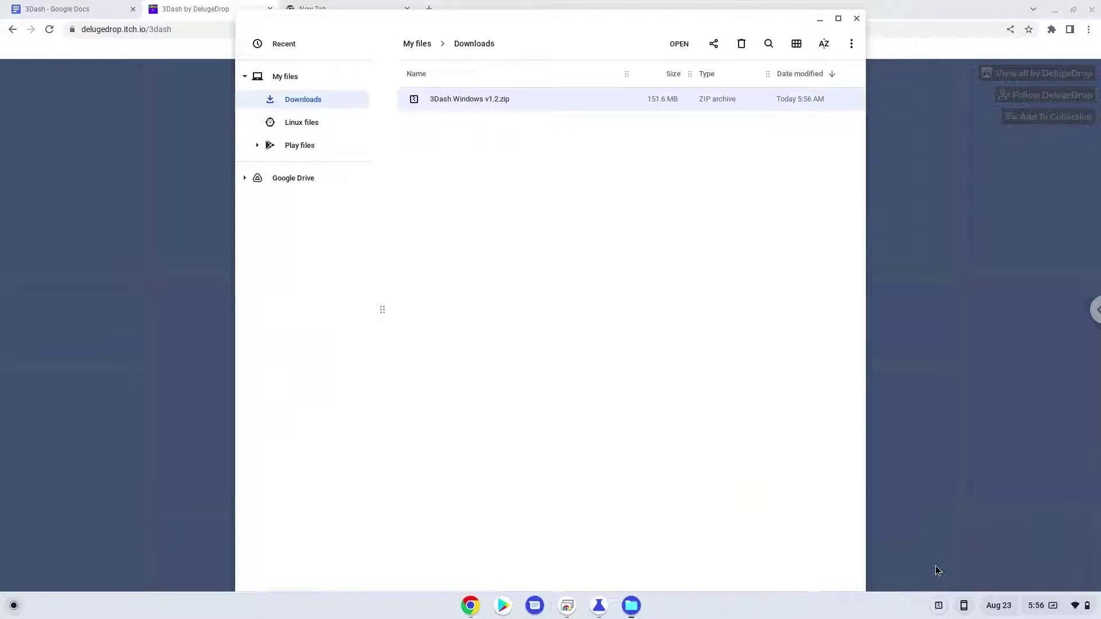
right_click(515, 101)
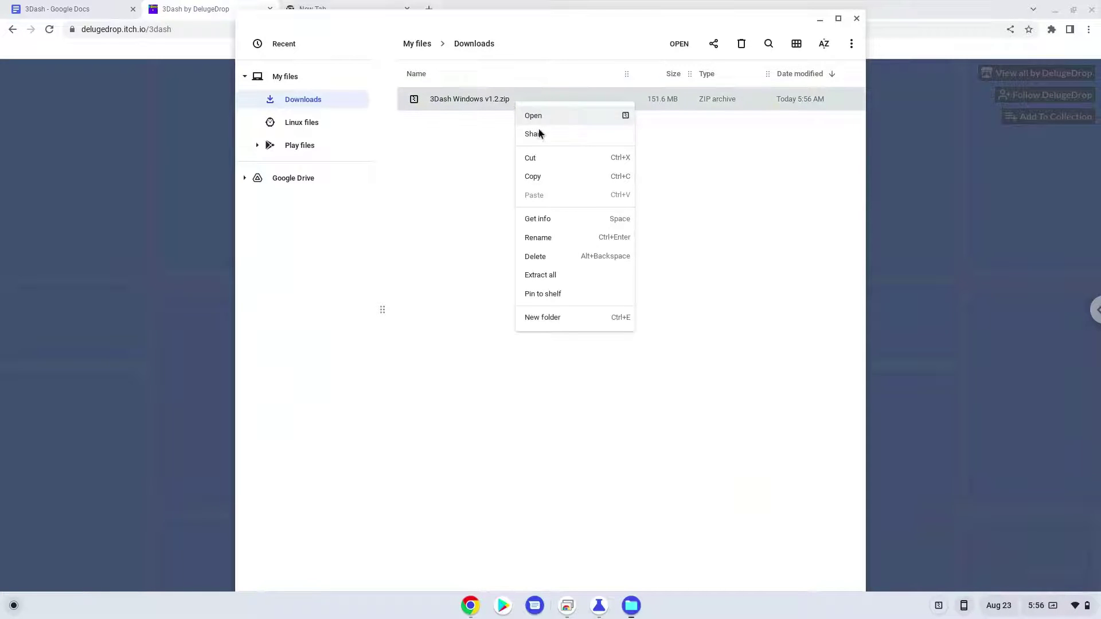
left_click(552, 159)
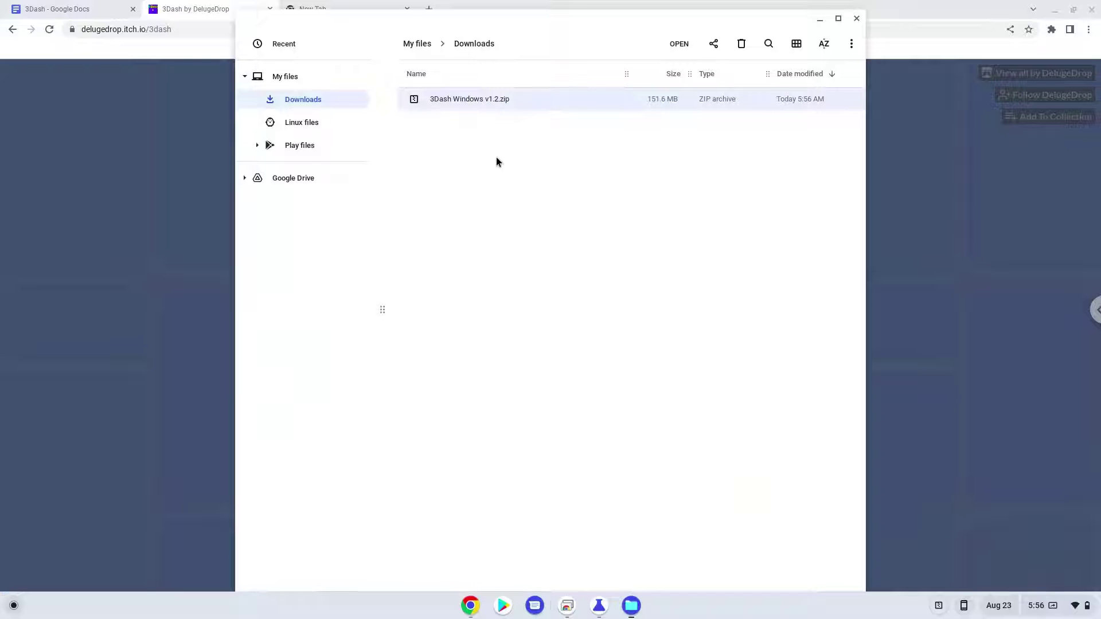
left_click(298, 123)
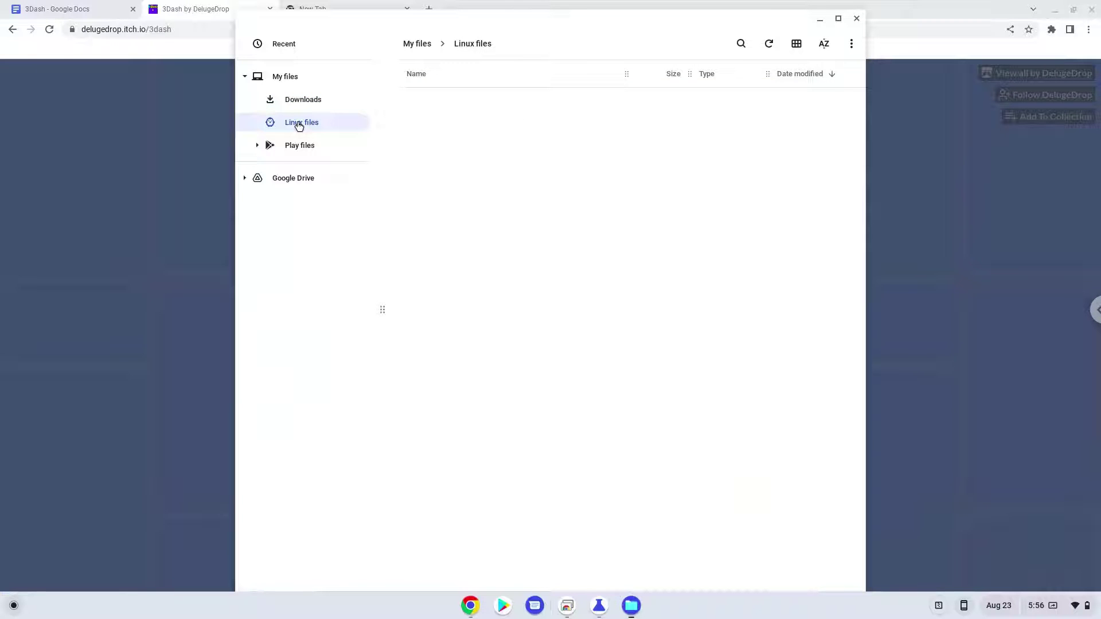
right_click(476, 167)
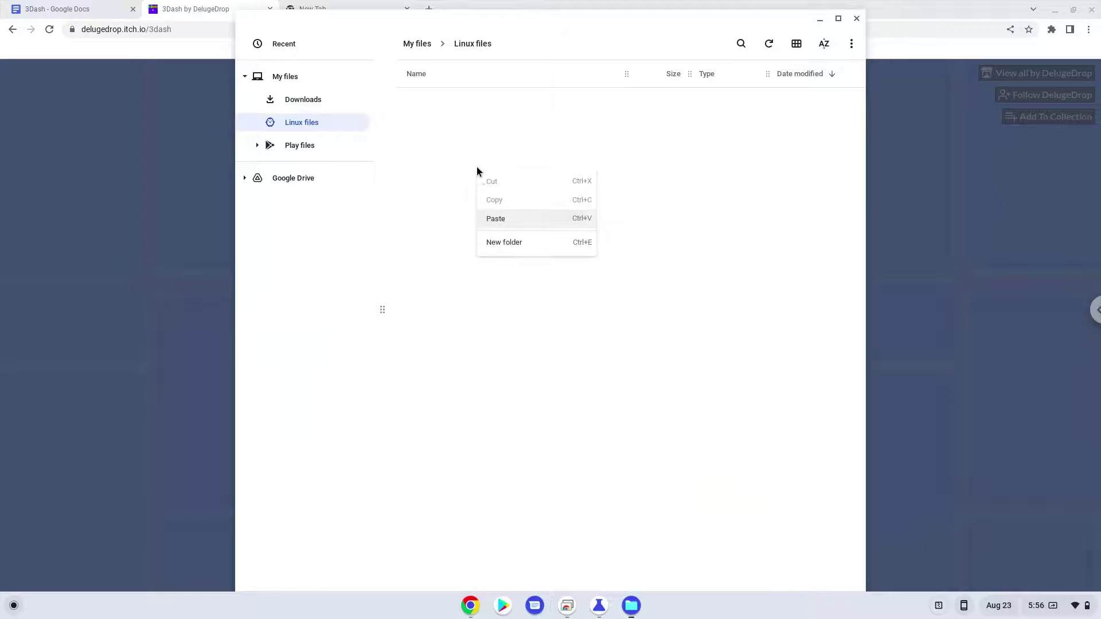
left_click(494, 219)
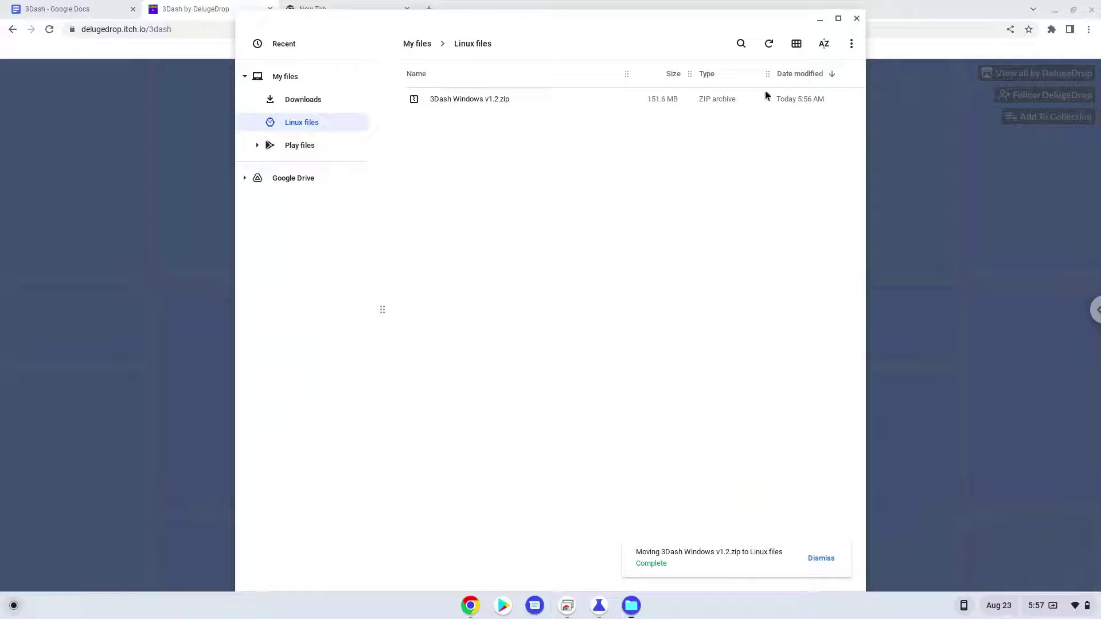
left_click(857, 21)
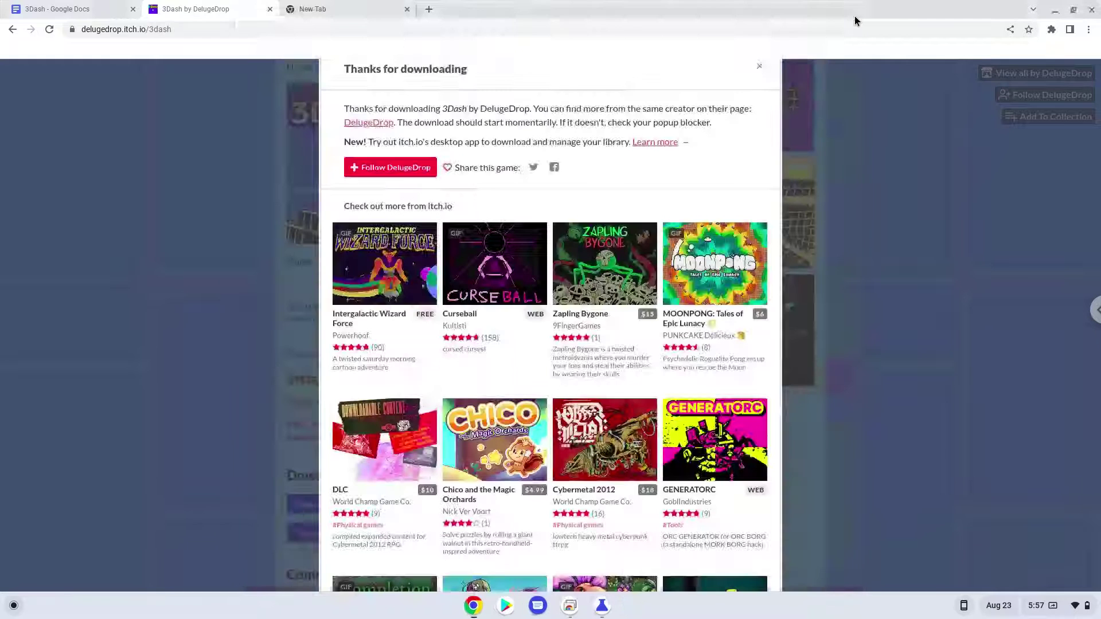
- Switch to the 3Dash Google Doc and copy the command "sudo dpkg --add-architecture i386"
left_click(97, 13)
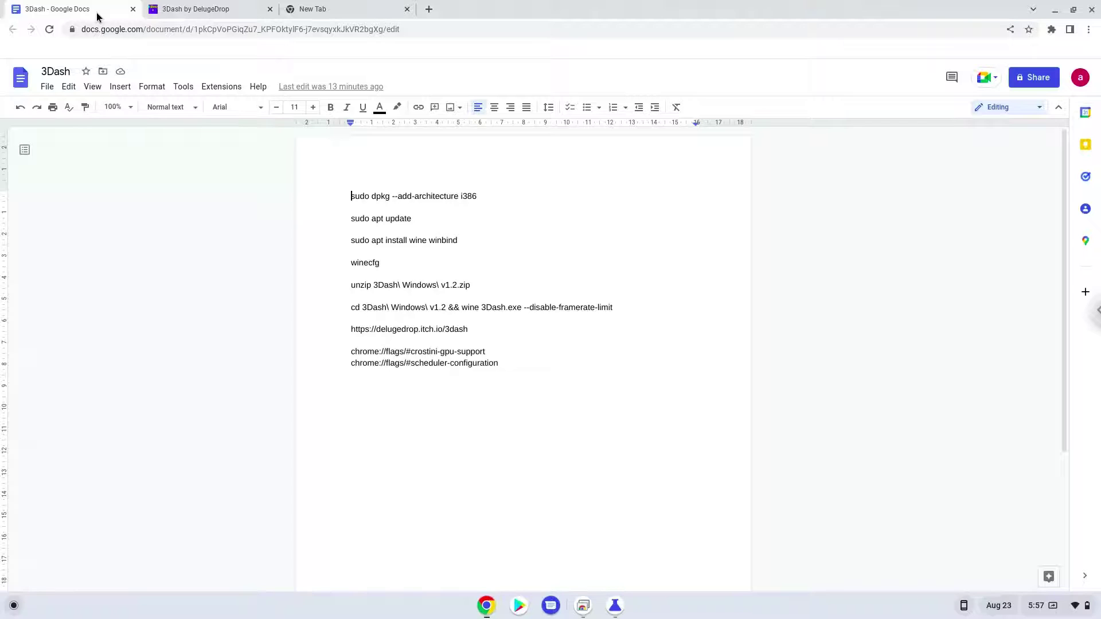
triple_click(408, 195)
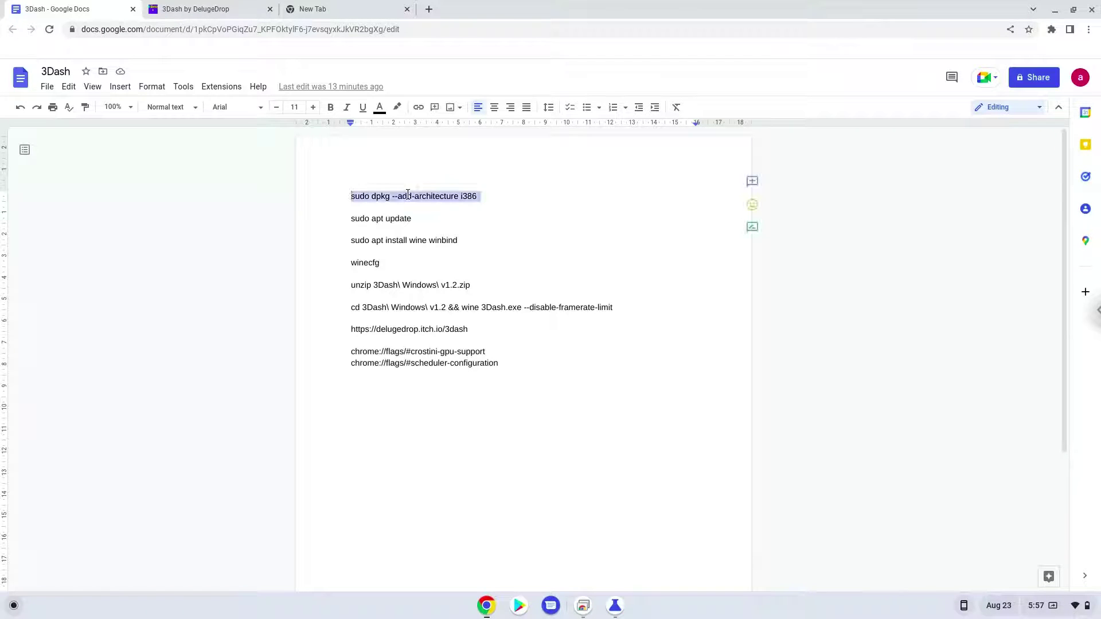
right_click(408, 196)
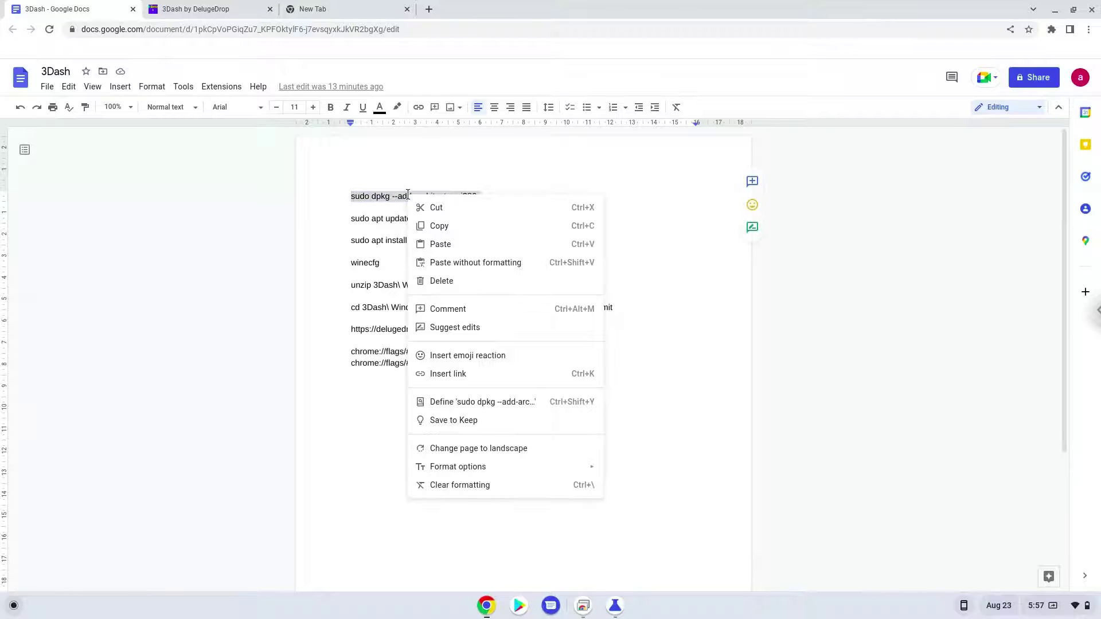
left_click(439, 225)
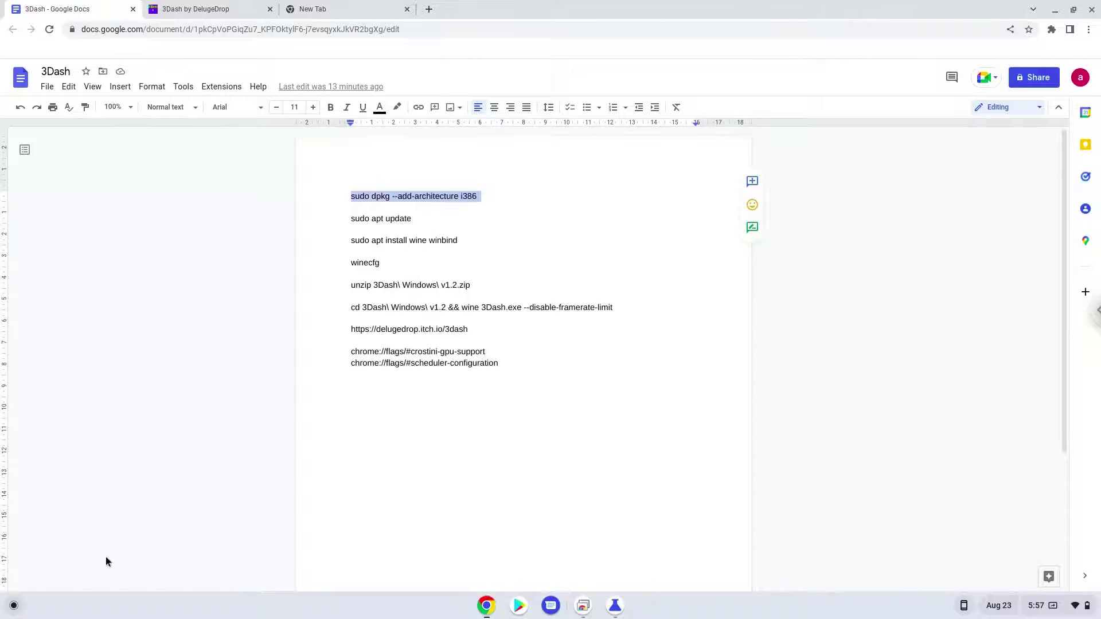
- Open the Terminal app, maximize it, start a penguin session and run the copied "sudo dpkg --add-architecture i386" command
left_click(13, 607)
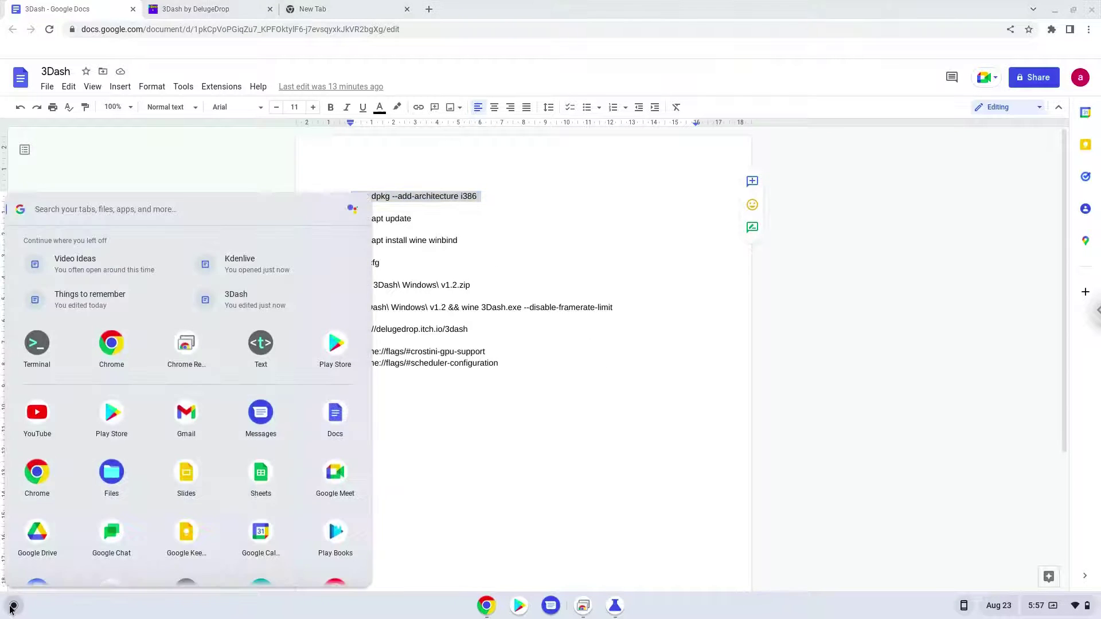
type("ter")
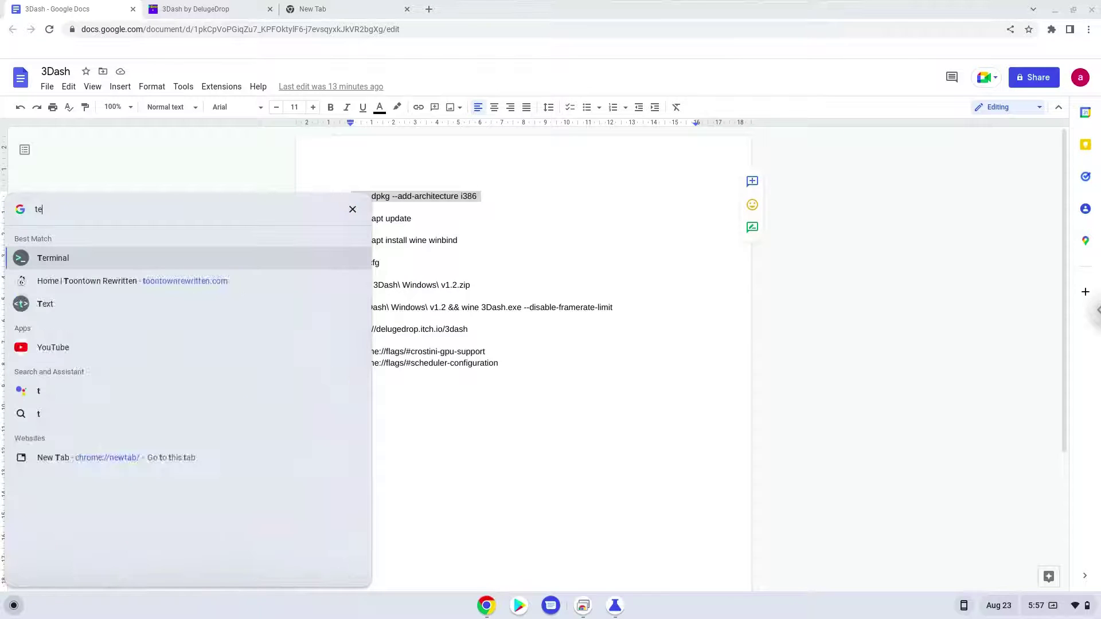
left_click(96, 259)
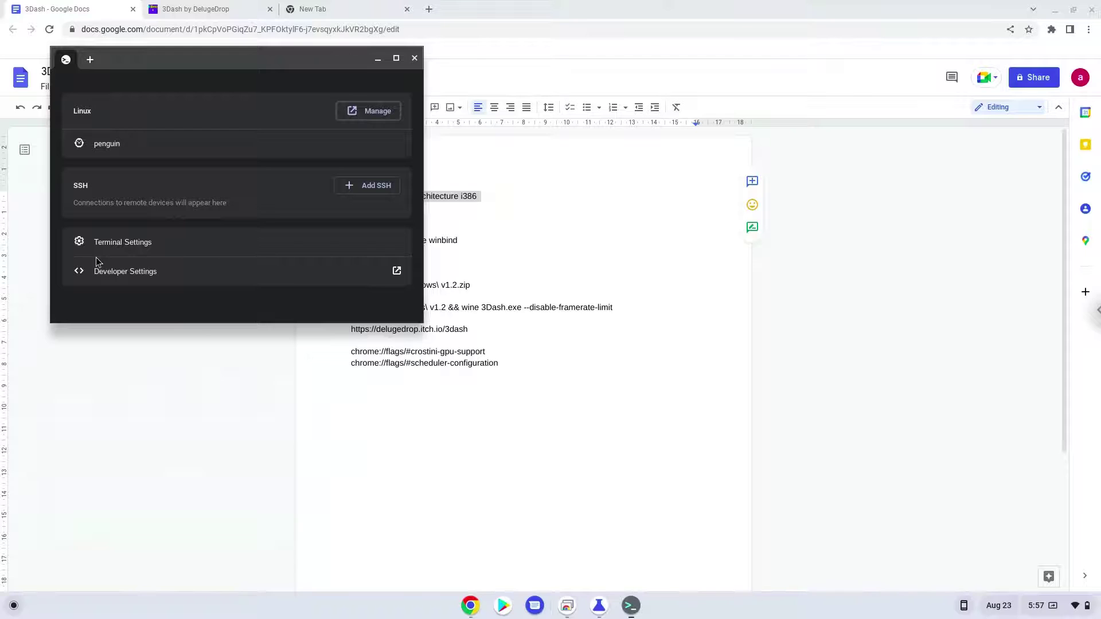
double_click(224, 63)
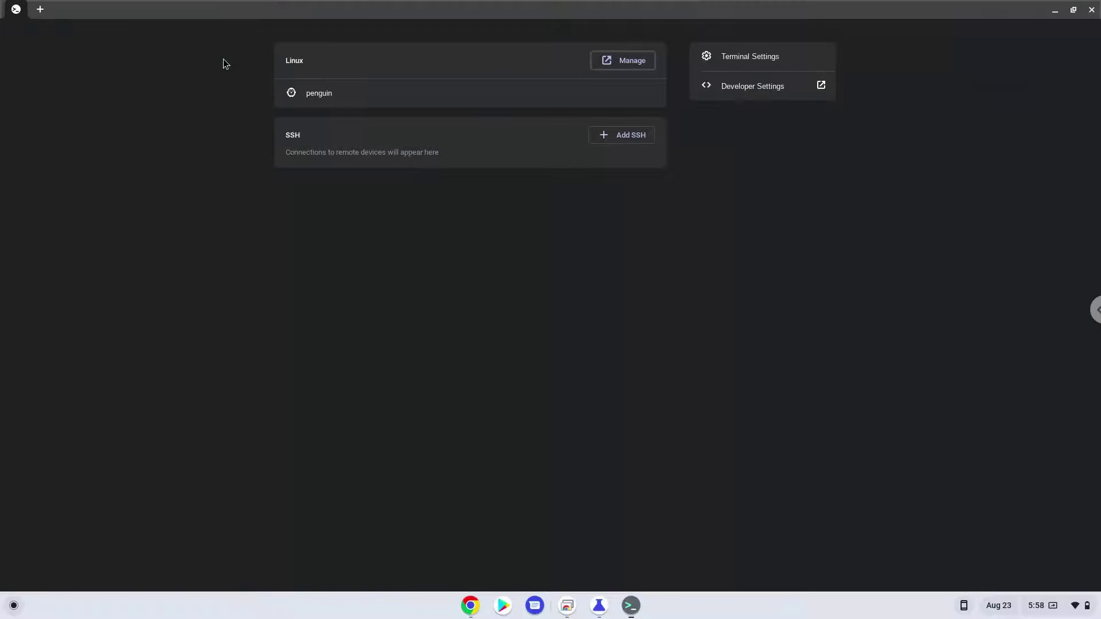
left_click(316, 98)
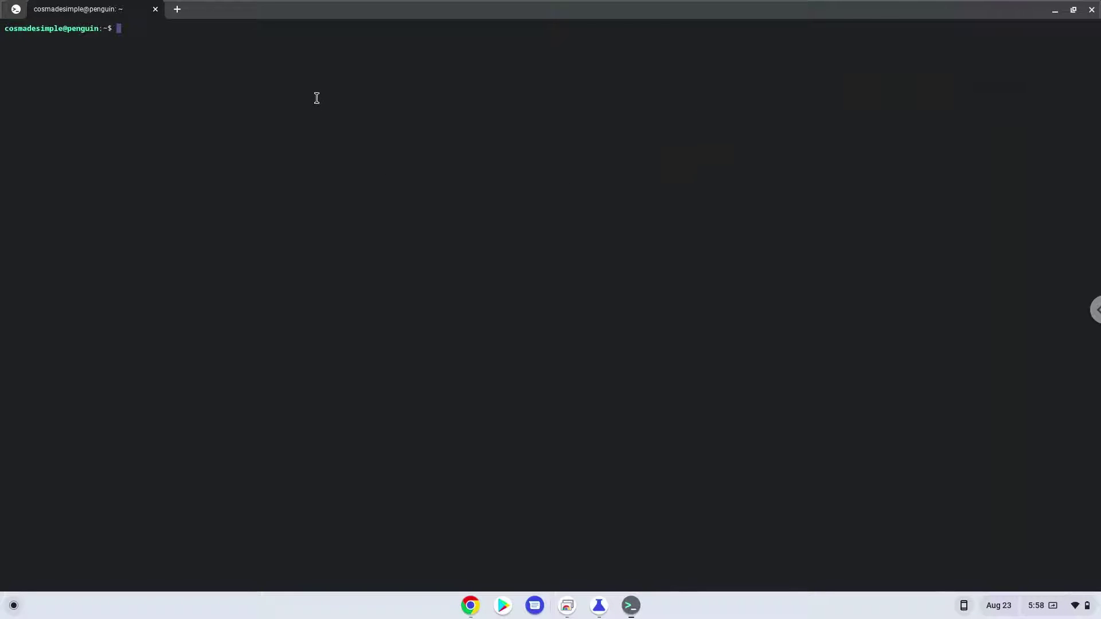
key("ctrl+shift+v")
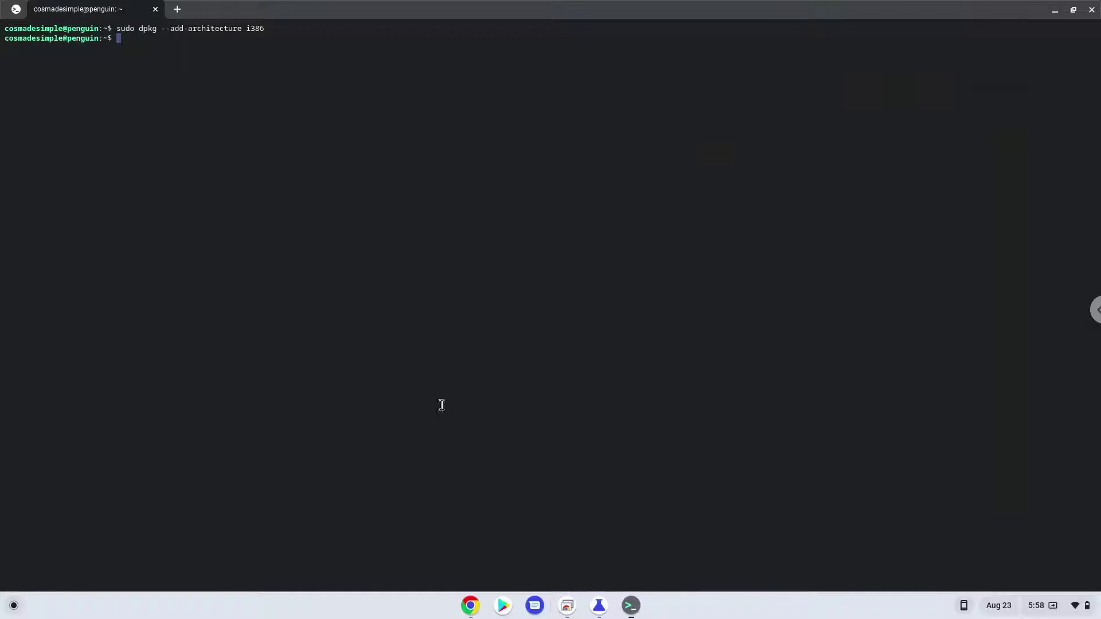
- Copy "sudo apt update" from the 3Dash document and run it in the Linux terminal
left_click(469, 611)
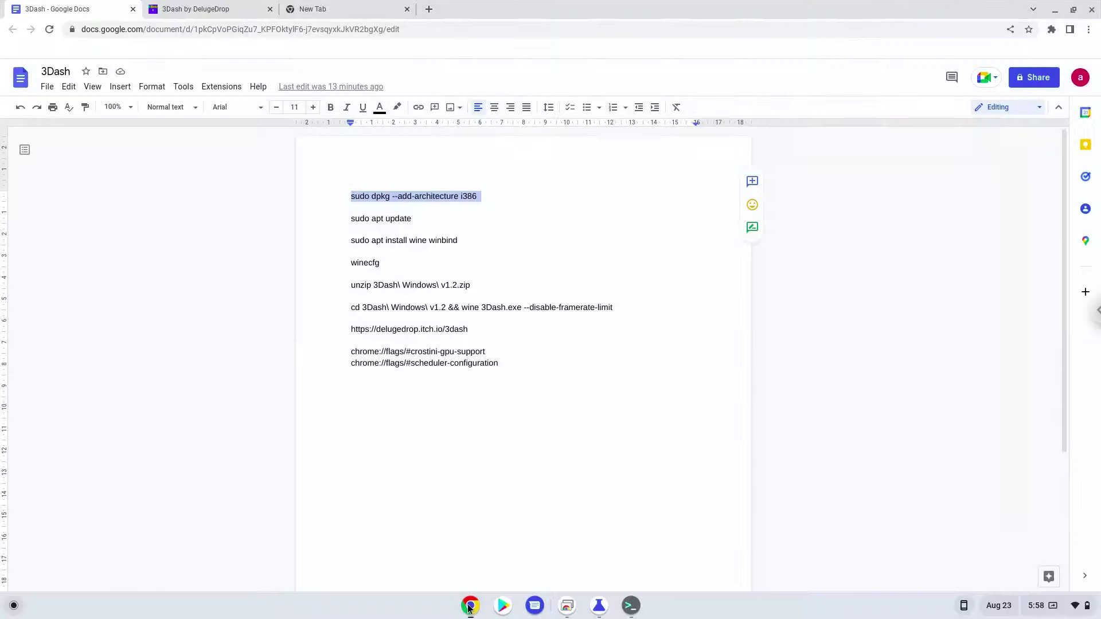
triple_click(365, 217)
right_click(365, 217)
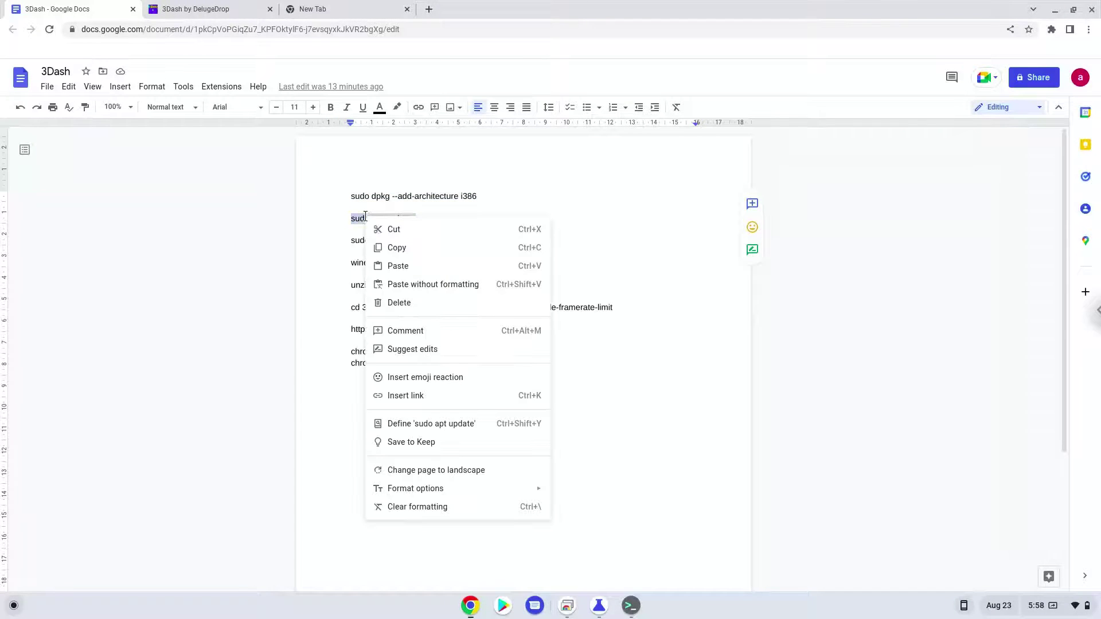
left_click(401, 252)
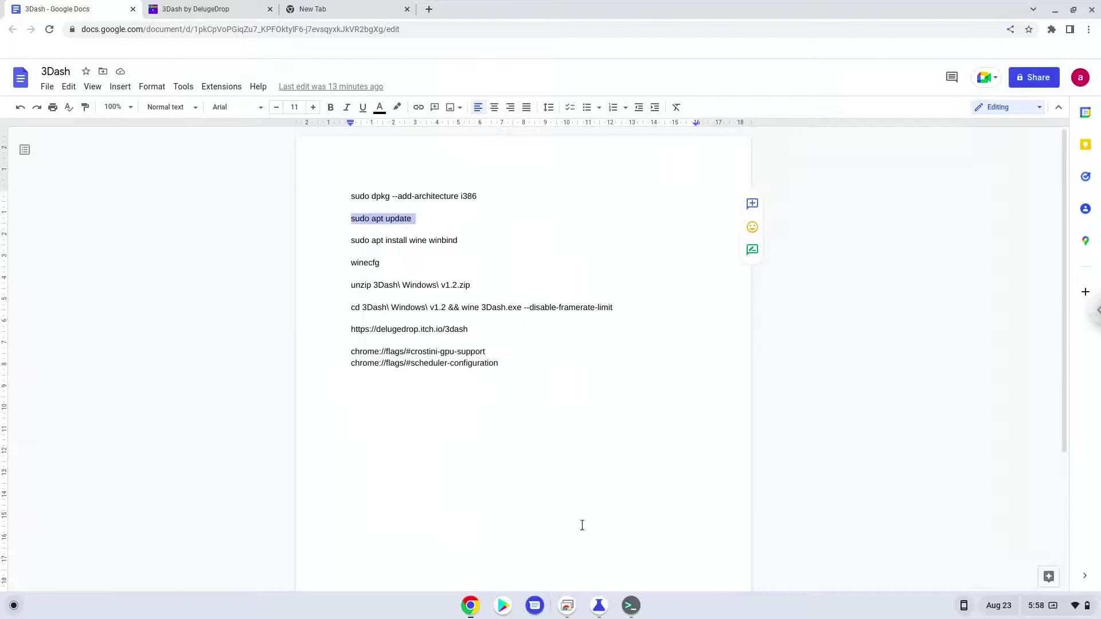
left_click(631, 605)
right_click(380, 268)
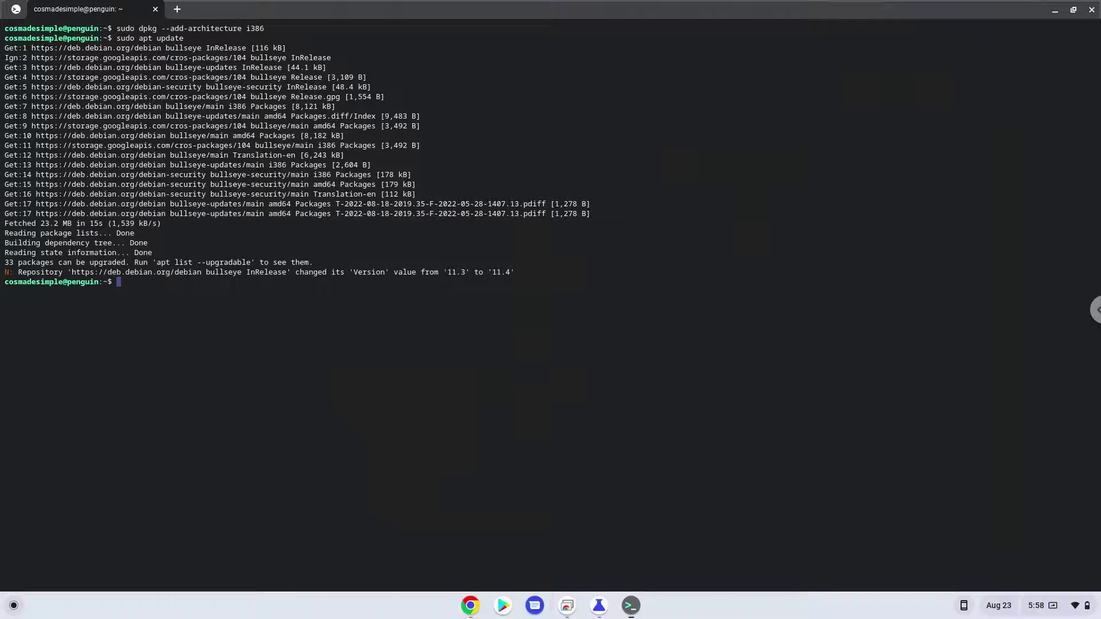
- Copy "sudo apt install wine winbind" from the 3Dash document, run it in the Linux terminal and accept the installation
left_click(471, 608)
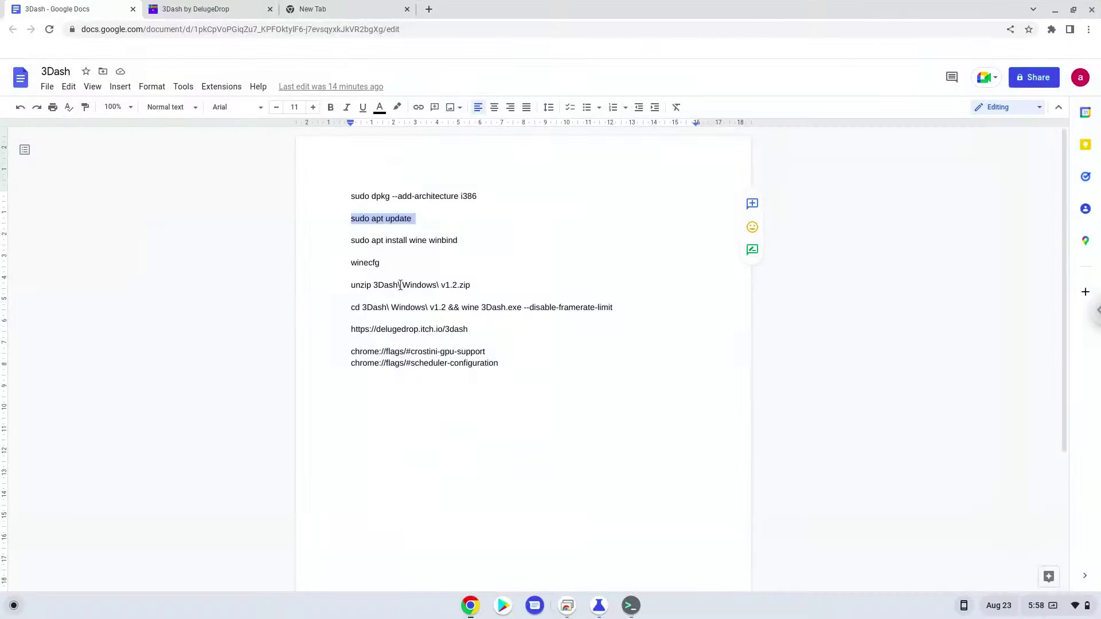
triple_click(393, 241)
right_click(394, 243)
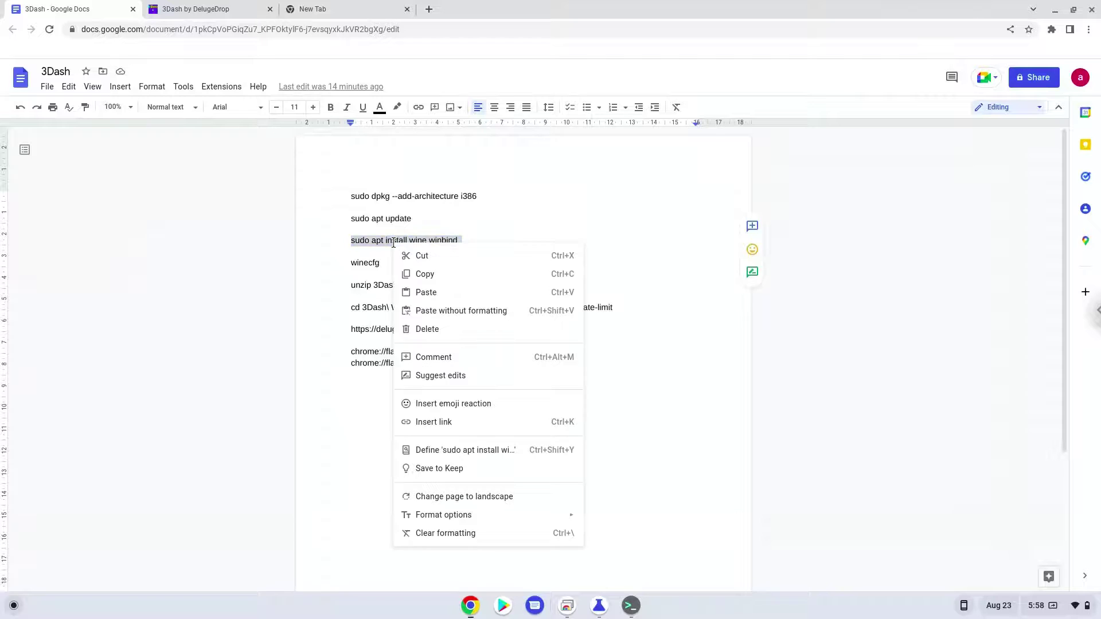
left_click(409, 275)
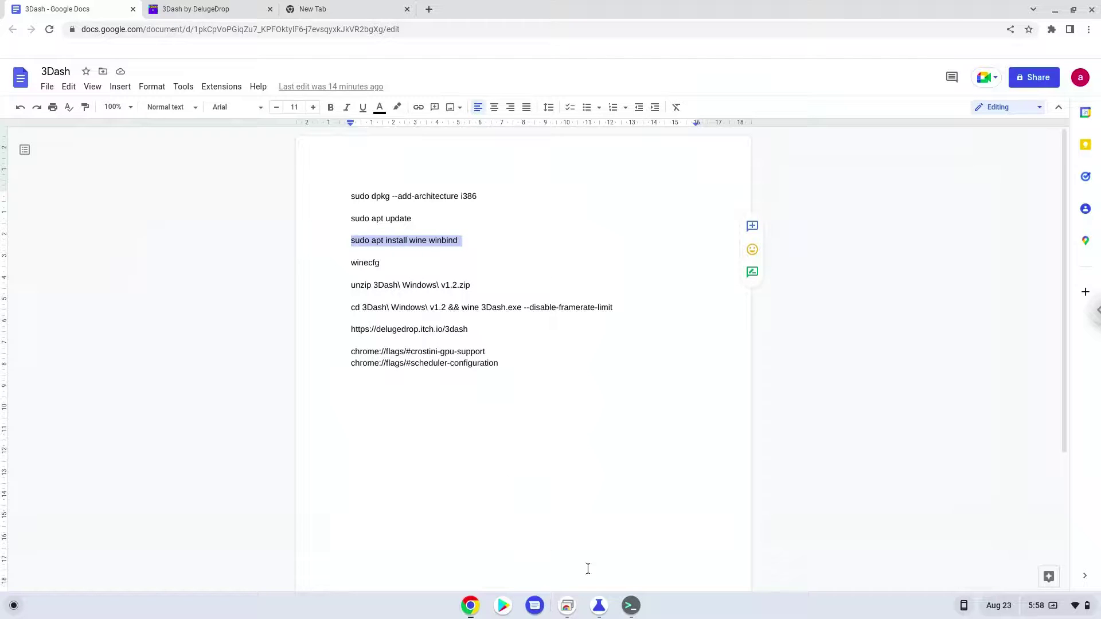
left_click(631, 606)
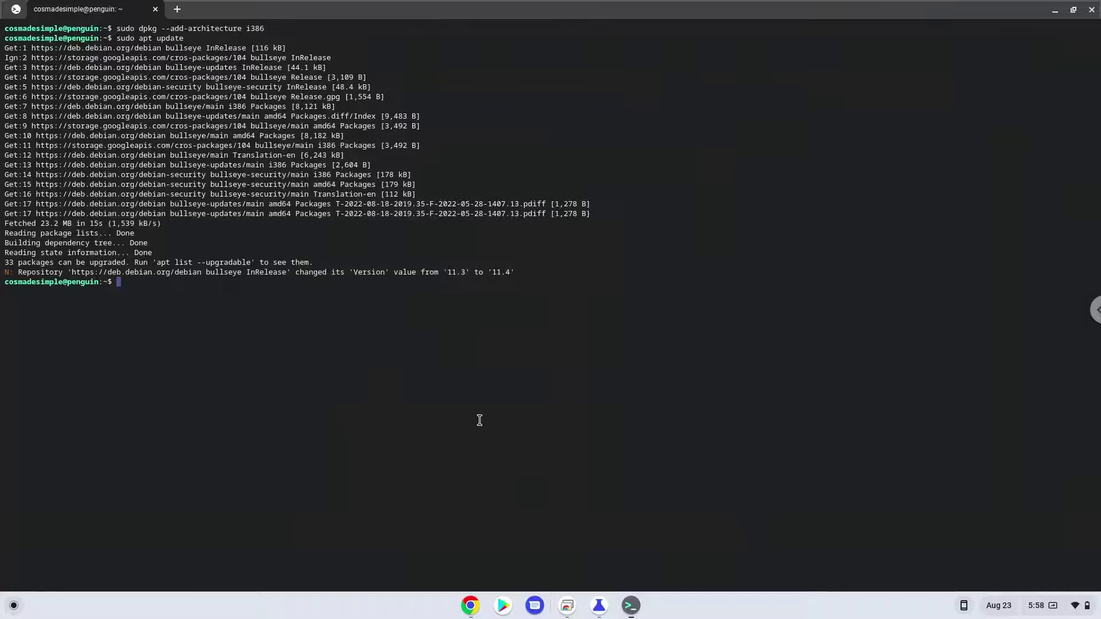
key("ctrl+shift+v")
key("Return")
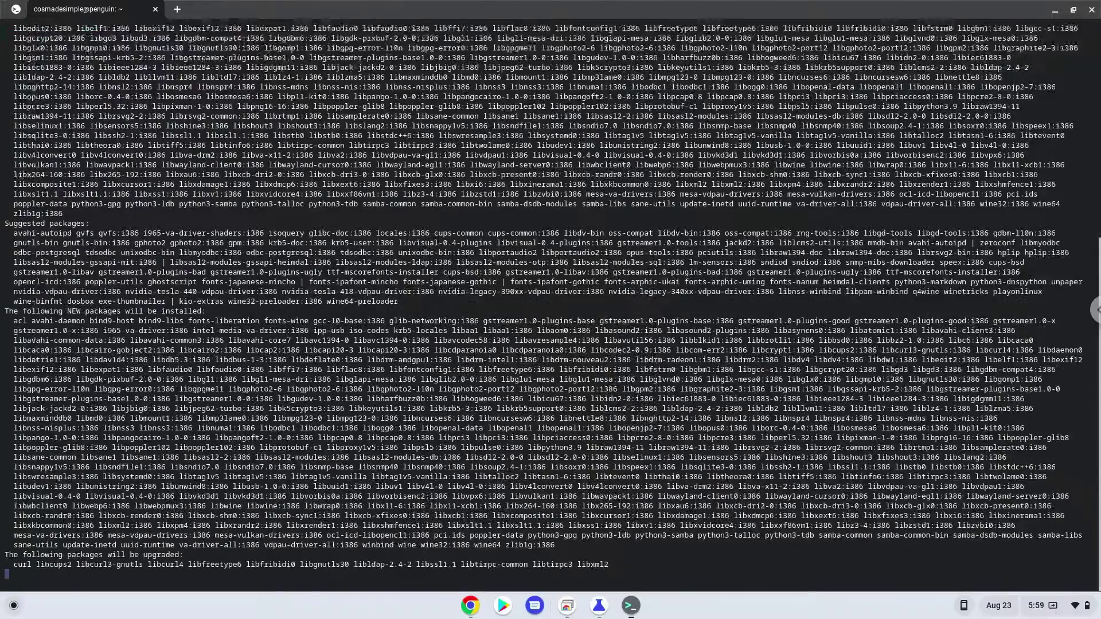
key("Return")
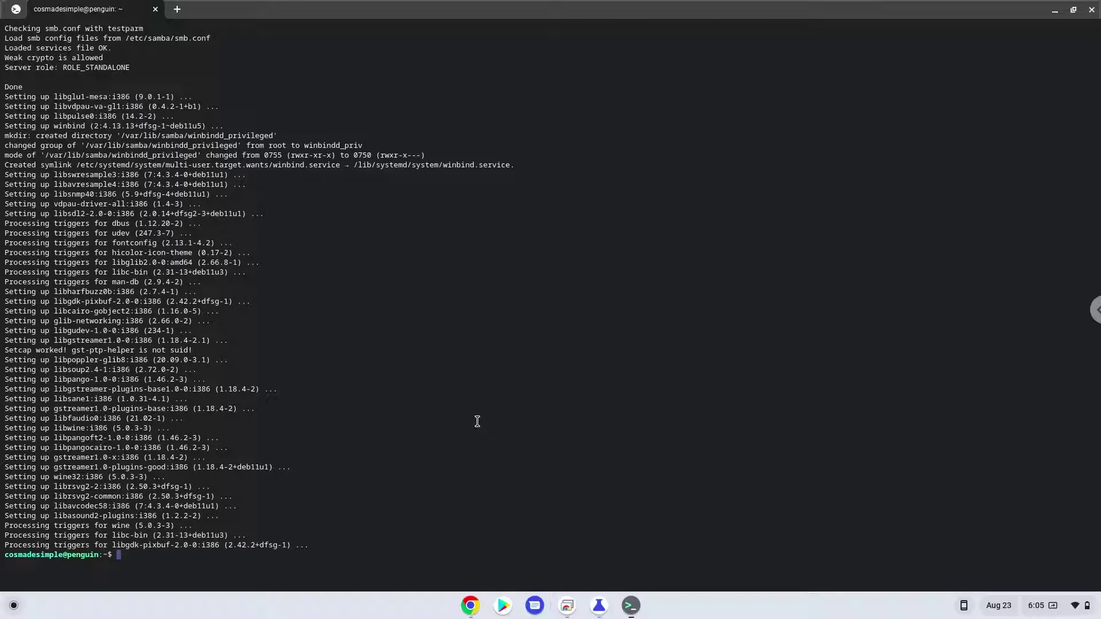
- Copy "winecfg" from the 3Dash document, run it in the Linux terminal and close the Wine configuration window
left_click(470, 605)
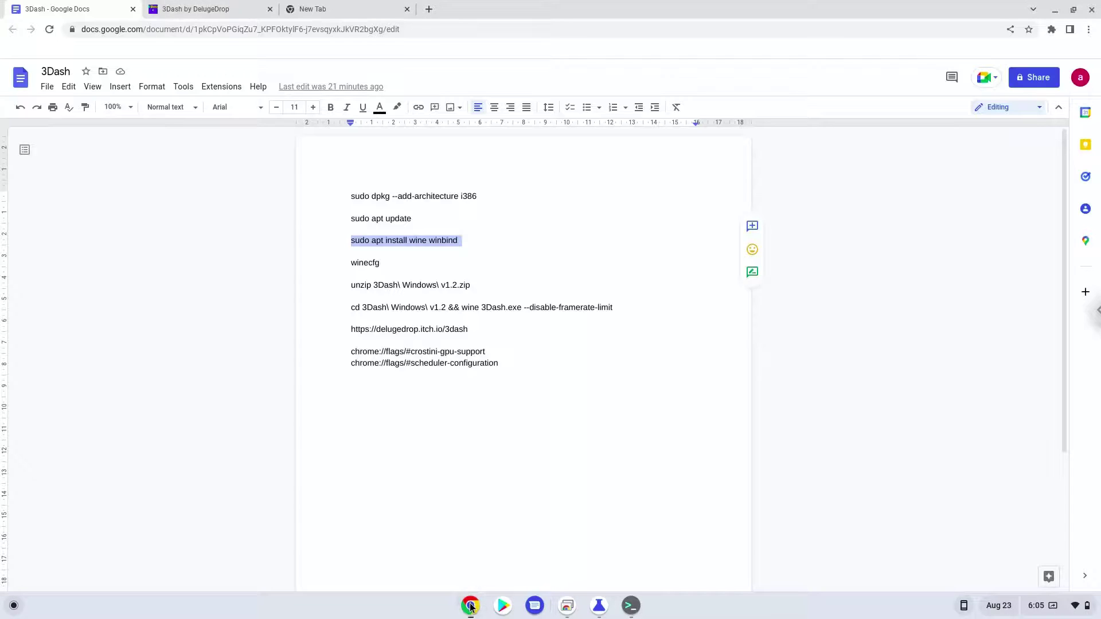
double_click(360, 262)
right_click(361, 265)
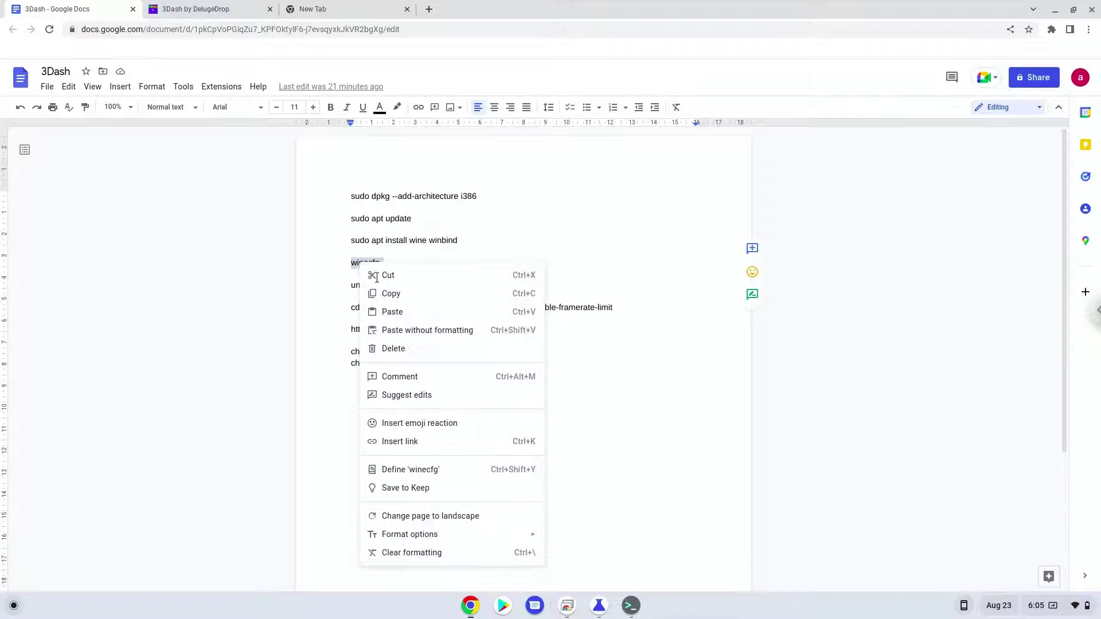
left_click(392, 294)
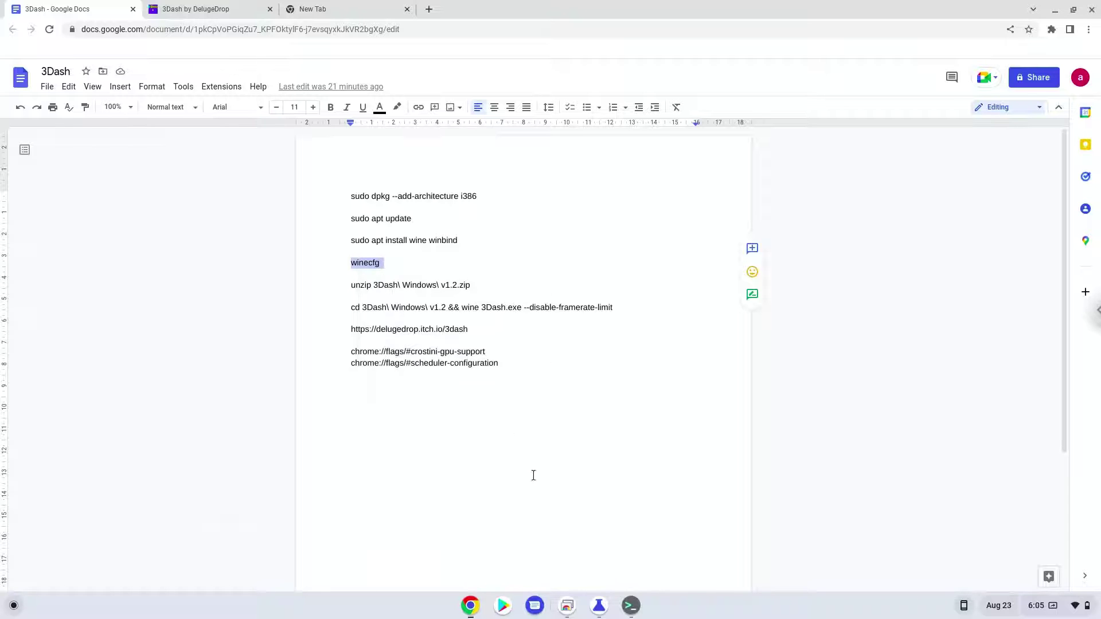
left_click(631, 605)
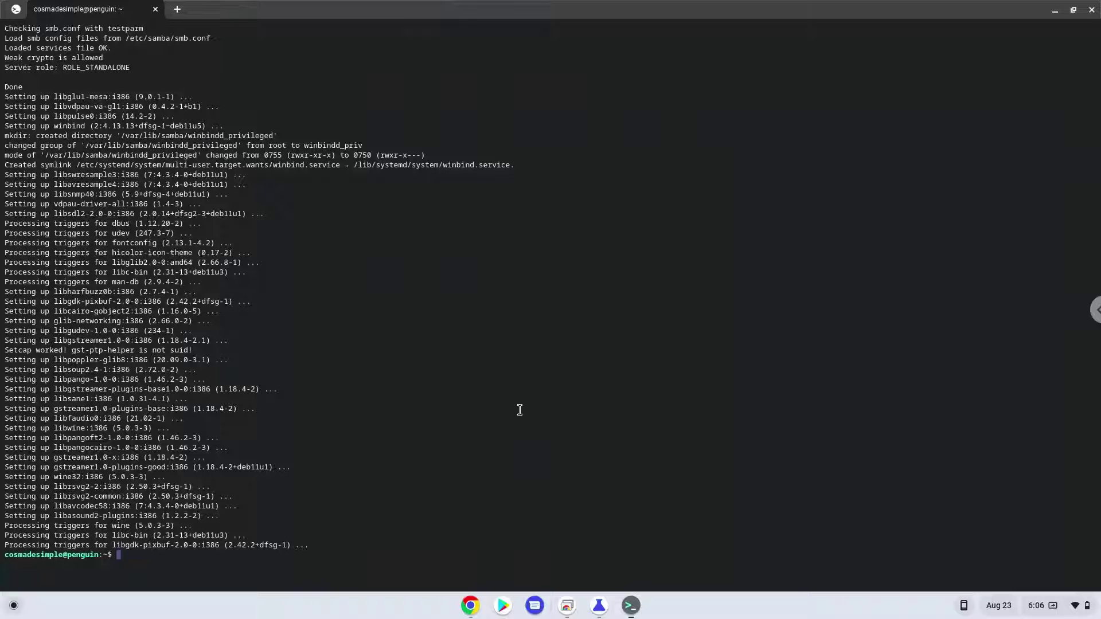
key("ctrl+shift+v")
key("Return")
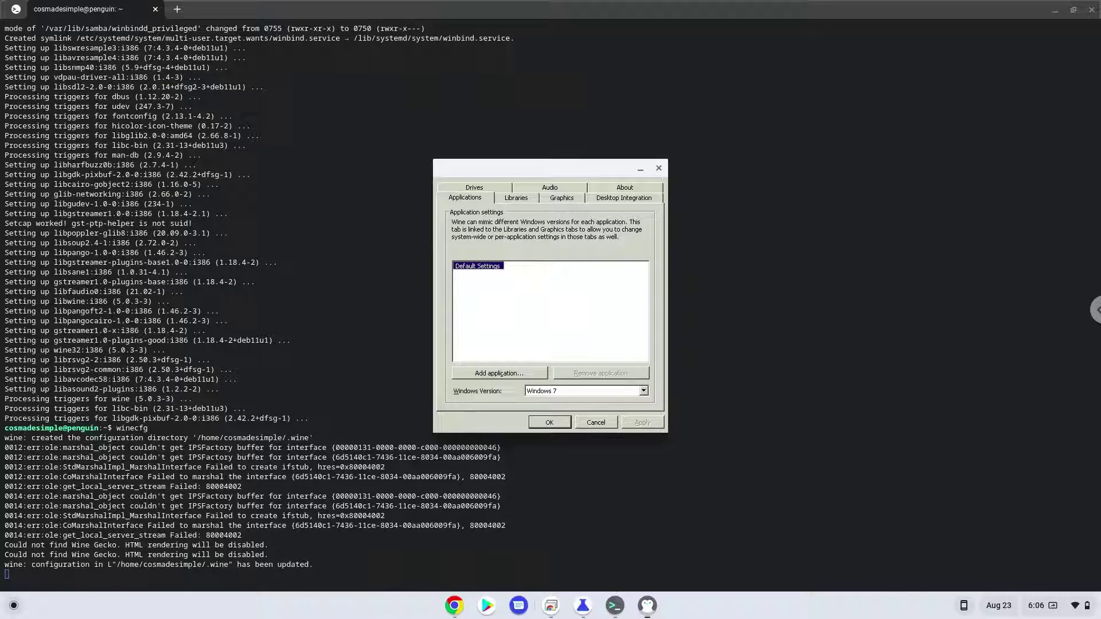
left_click(654, 170)
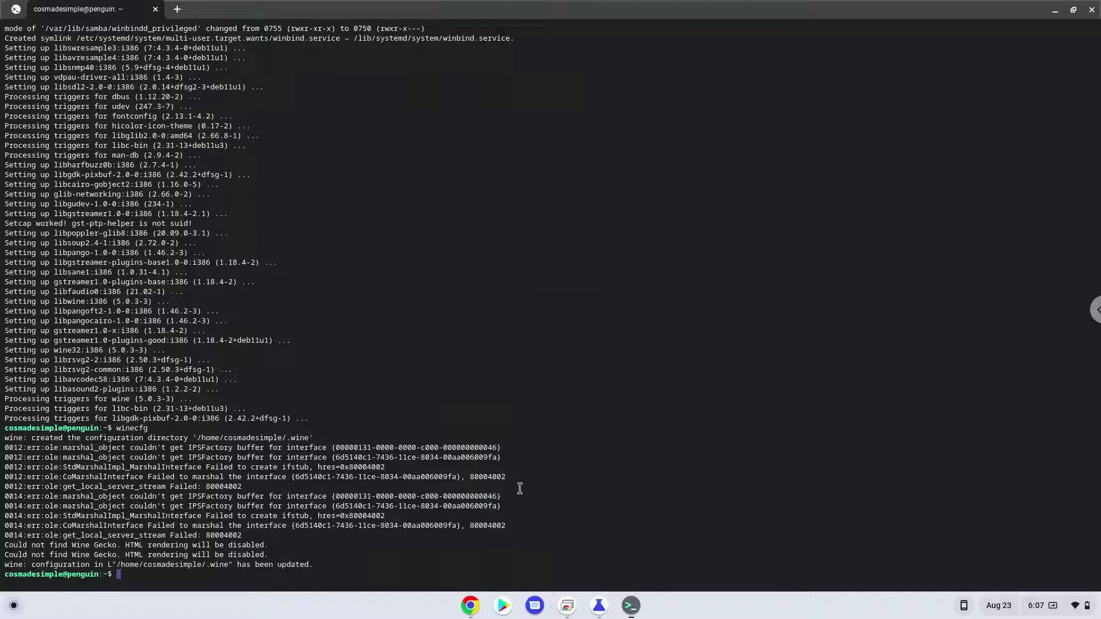
- Run "unzip 3Dash\\ Windows\\ v1.2.zip" from the 3Dash document in the Linux terminal, and close the terminal once the files are extracted
left_click(471, 606)
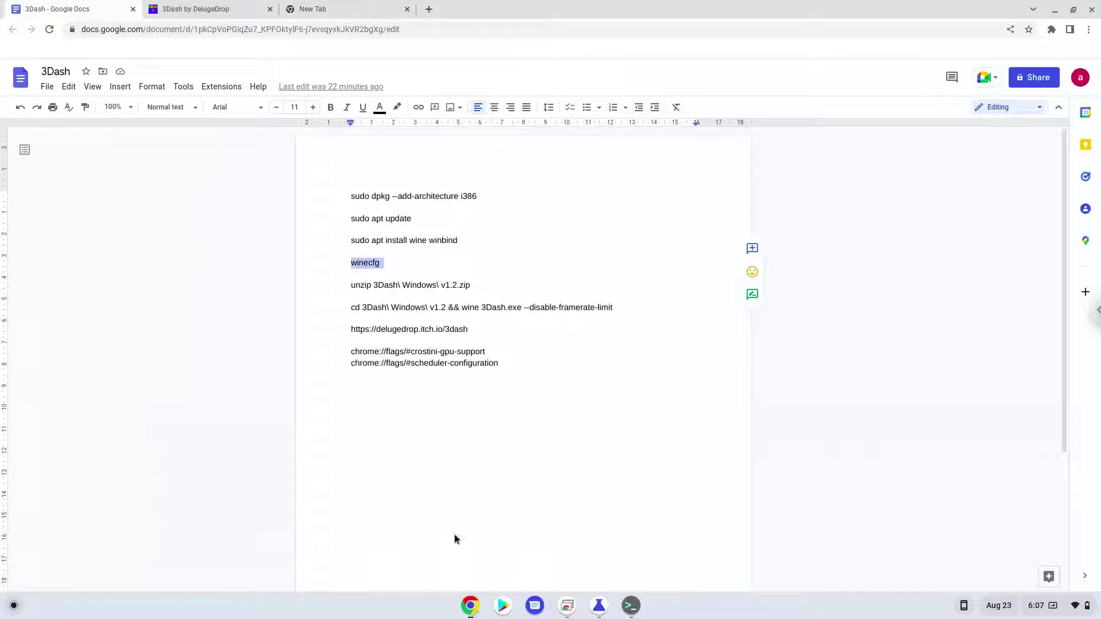
triple_click(407, 287)
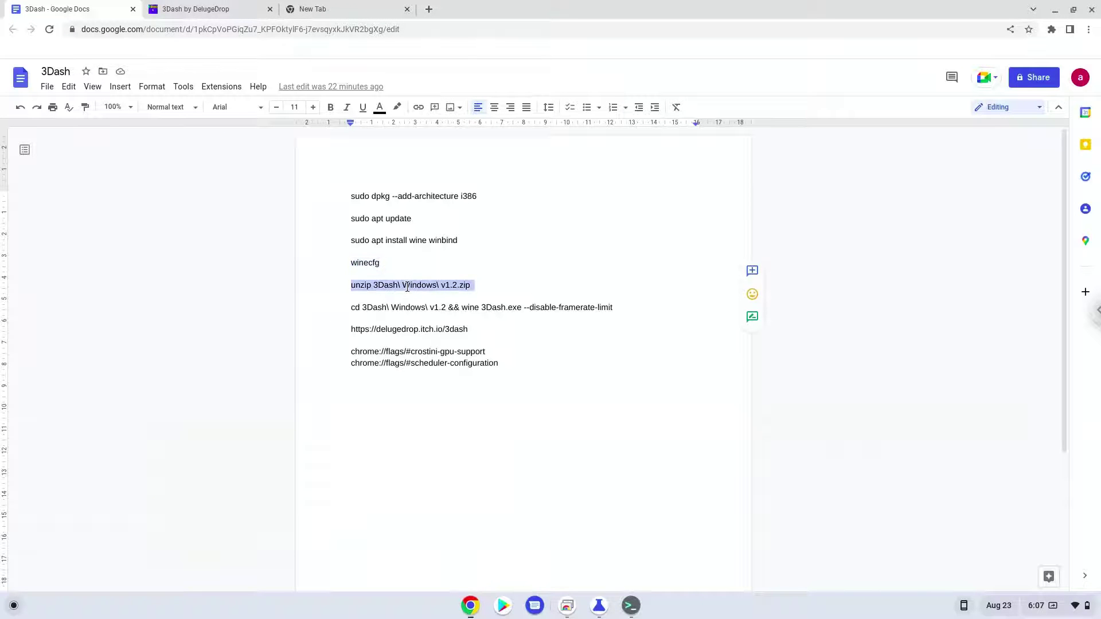
right_click(407, 286)
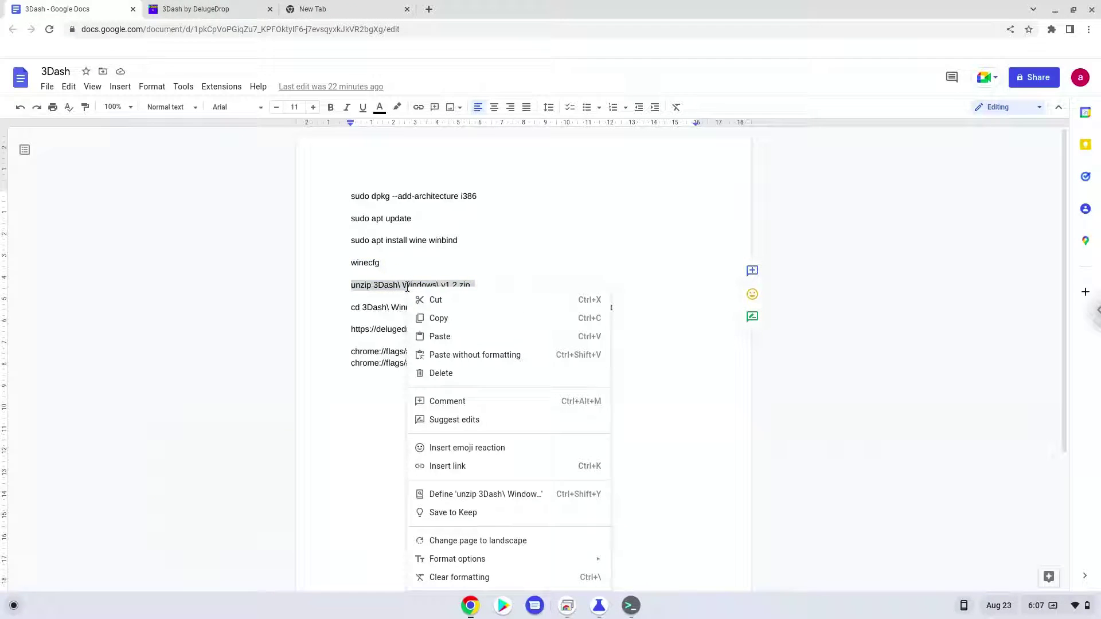
left_click(441, 319)
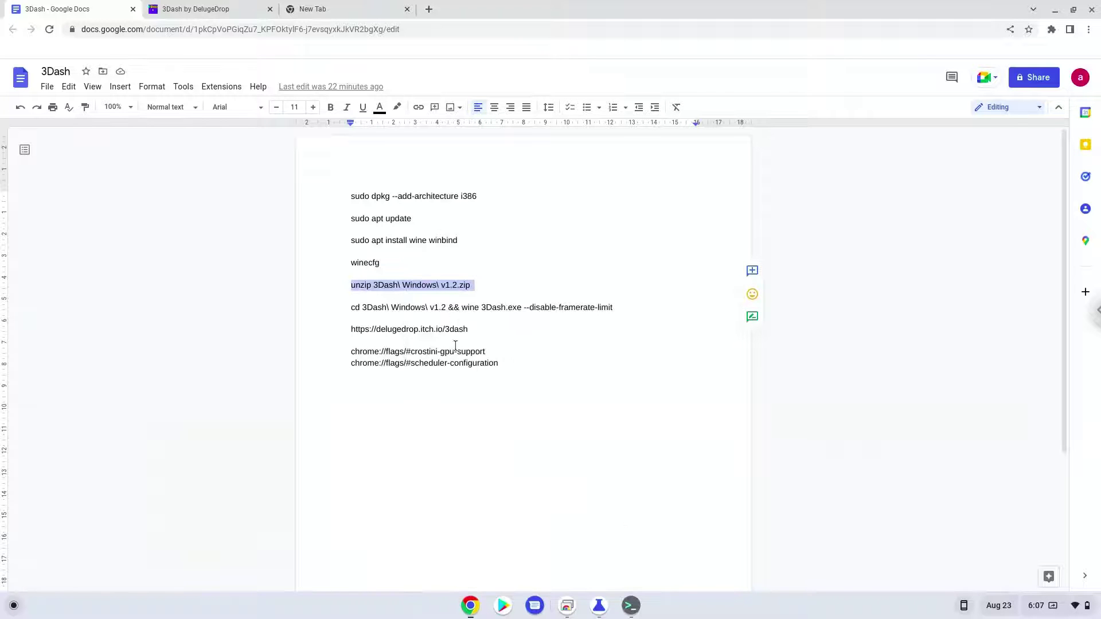
left_click(631, 607)
right_click(498, 420)
key("Return")
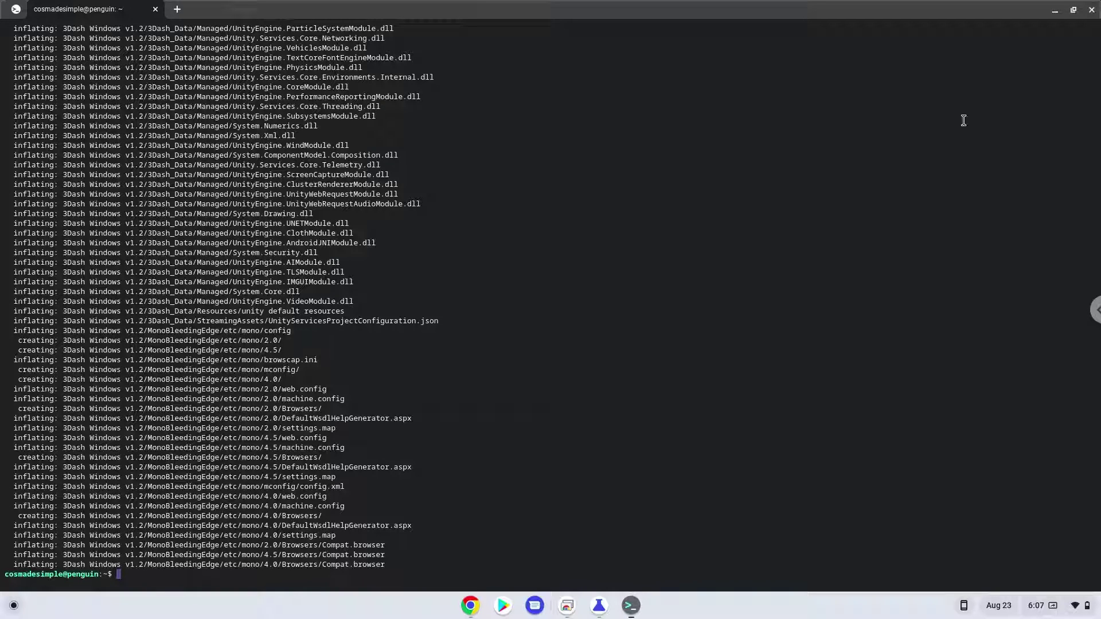
left_click(1092, 10)
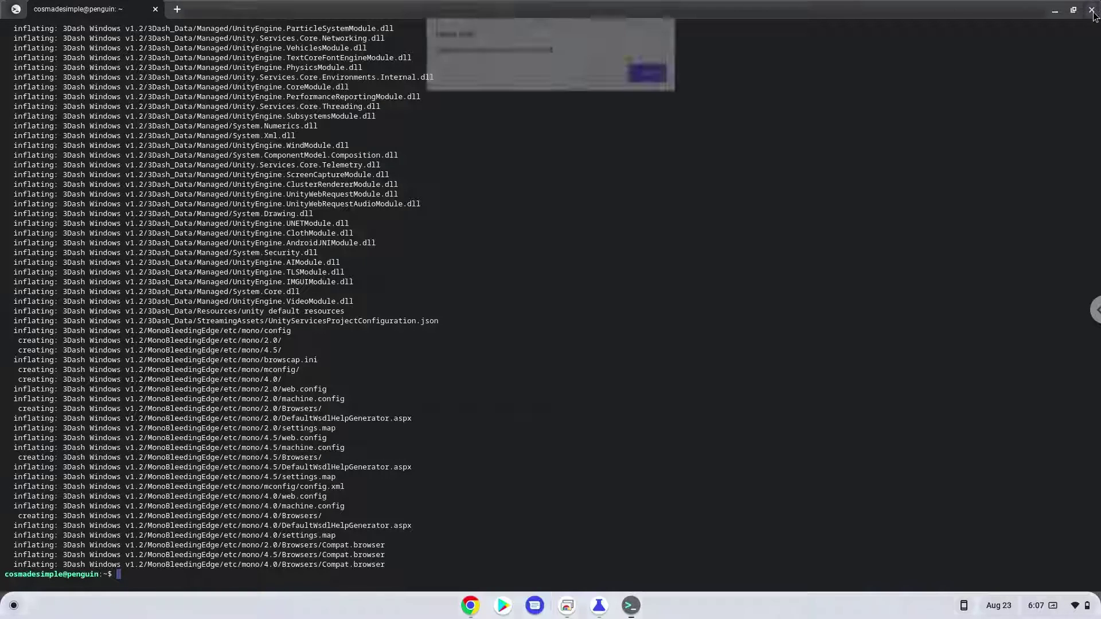
left_click(651, 73)
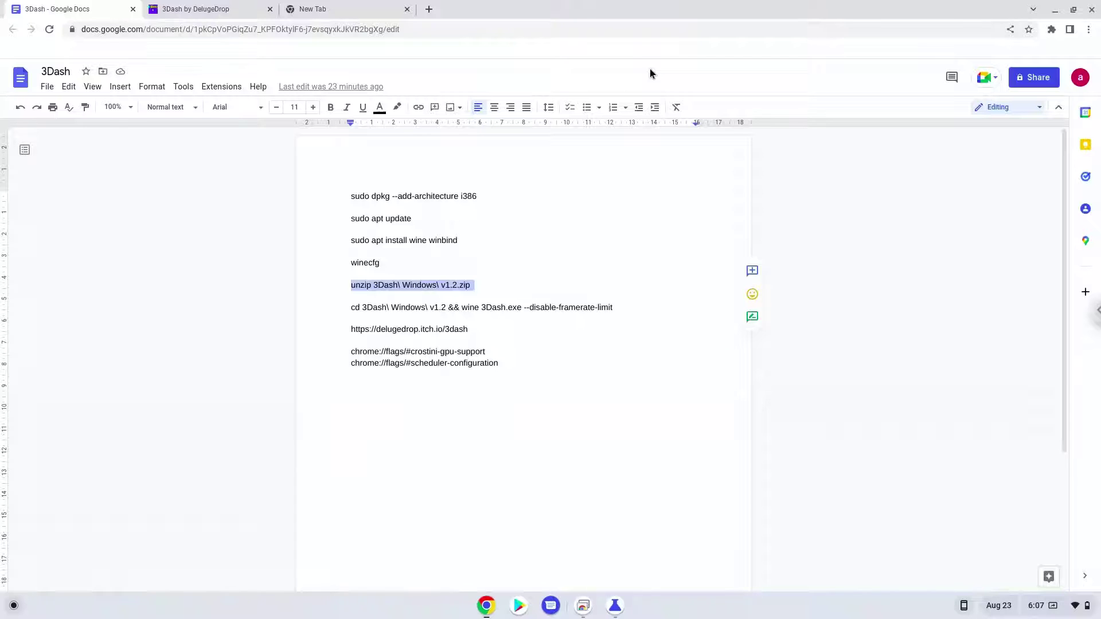
- Copy the command "cd 3Dash\\ Windows\\ v1.2 && wine 3Dash.exe --disable-framerate-limit" from the 3Dash document
triple_click(409, 306)
right_click(408, 306)
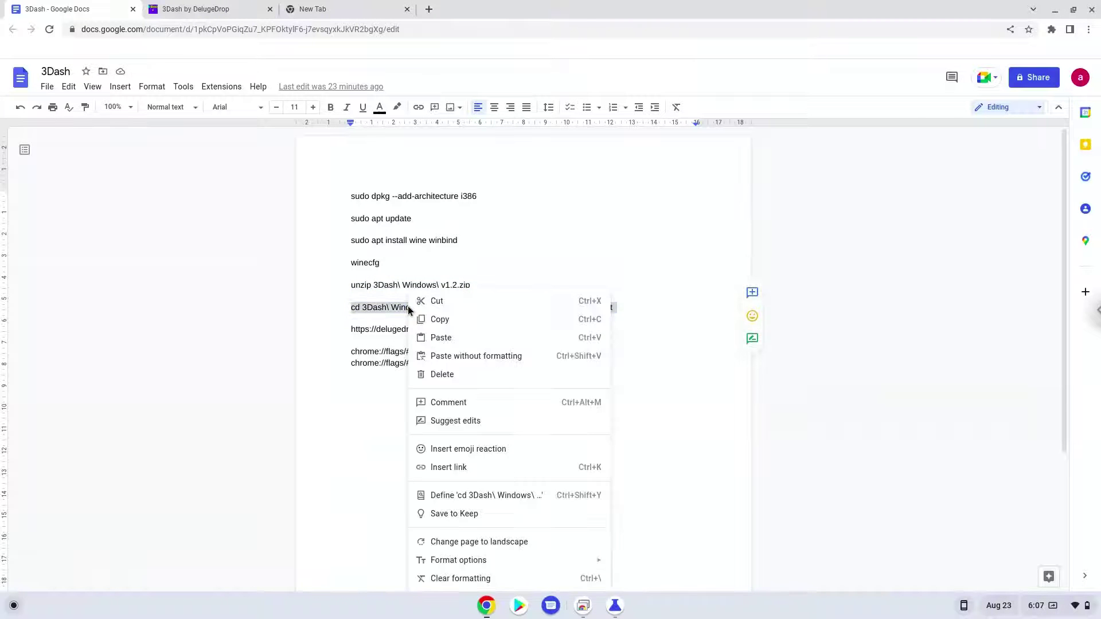
left_click(426, 319)
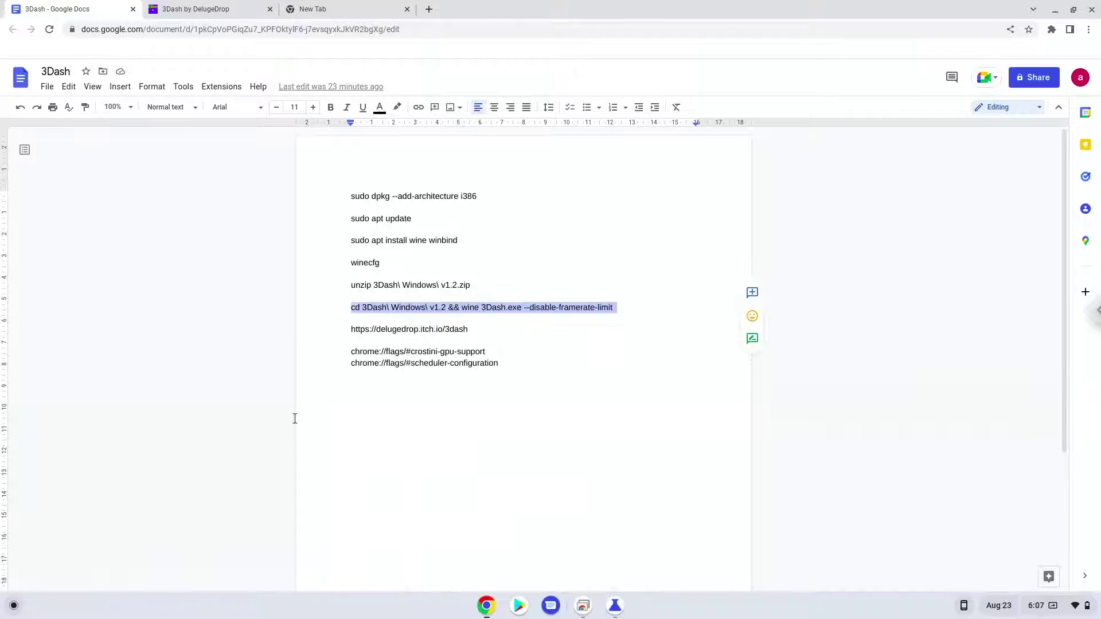
- Open the penguin Linux terminal and run the copied command "cd 3Dash\ Windows\ v1.2 && wine 3Dash.exe --disable-framerate-limit"
left_click(13, 607)
left_click(35, 354)
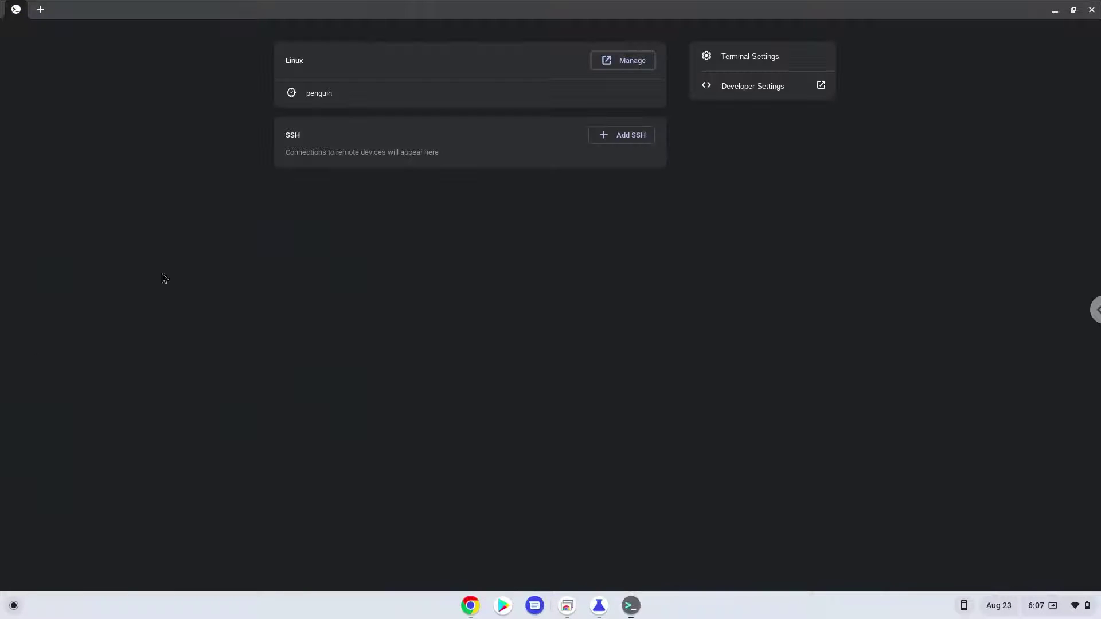
left_click(398, 93)
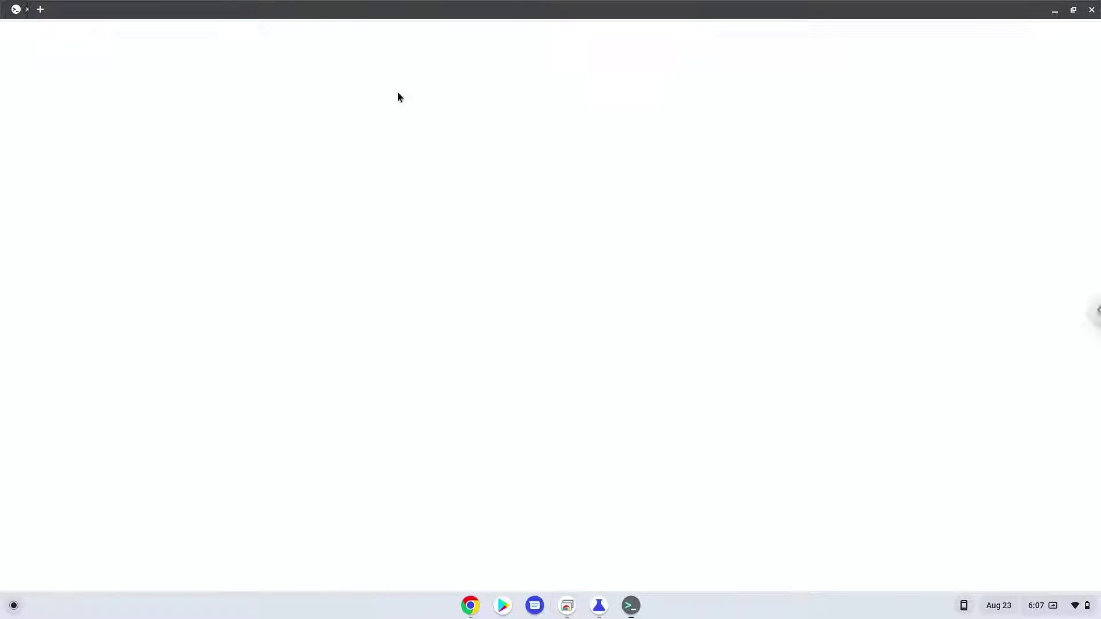
key("ctrl+shift+v")
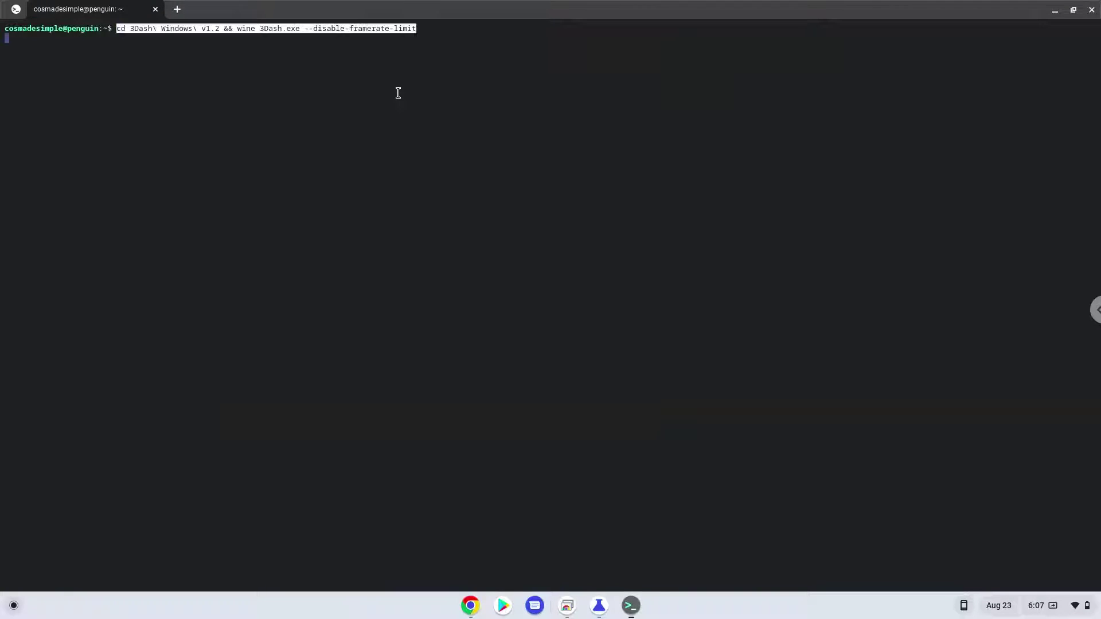
key("Return")
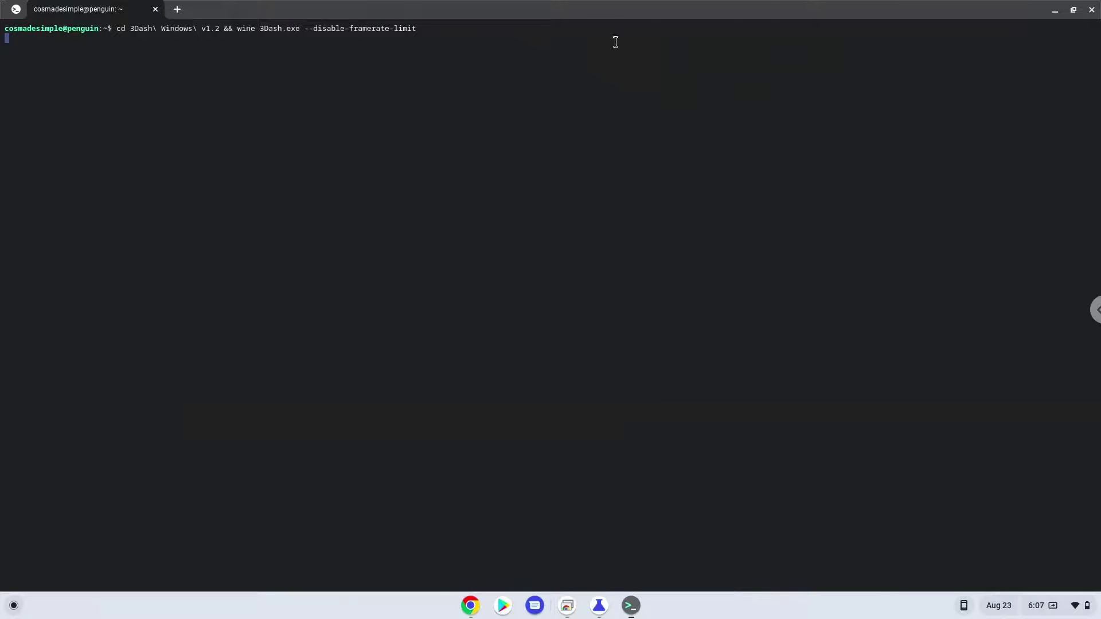
- Minimize the terminal, and close the browser window with the 3Dash document and the Experiments flags window
left_click(1059, 13)
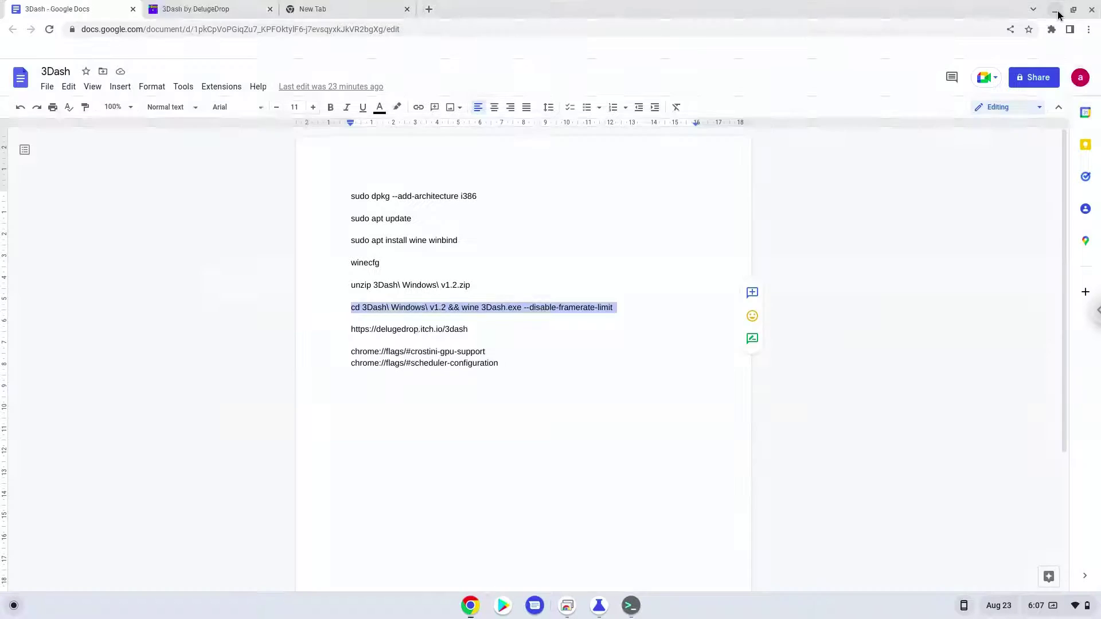
left_click(1092, 10)
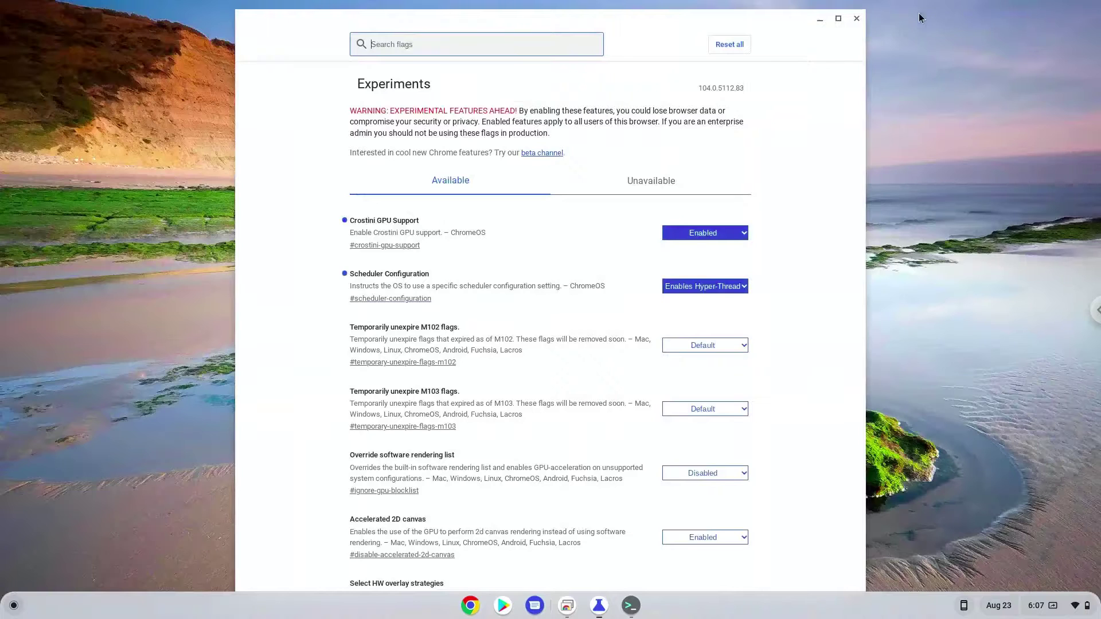
left_click(857, 19)
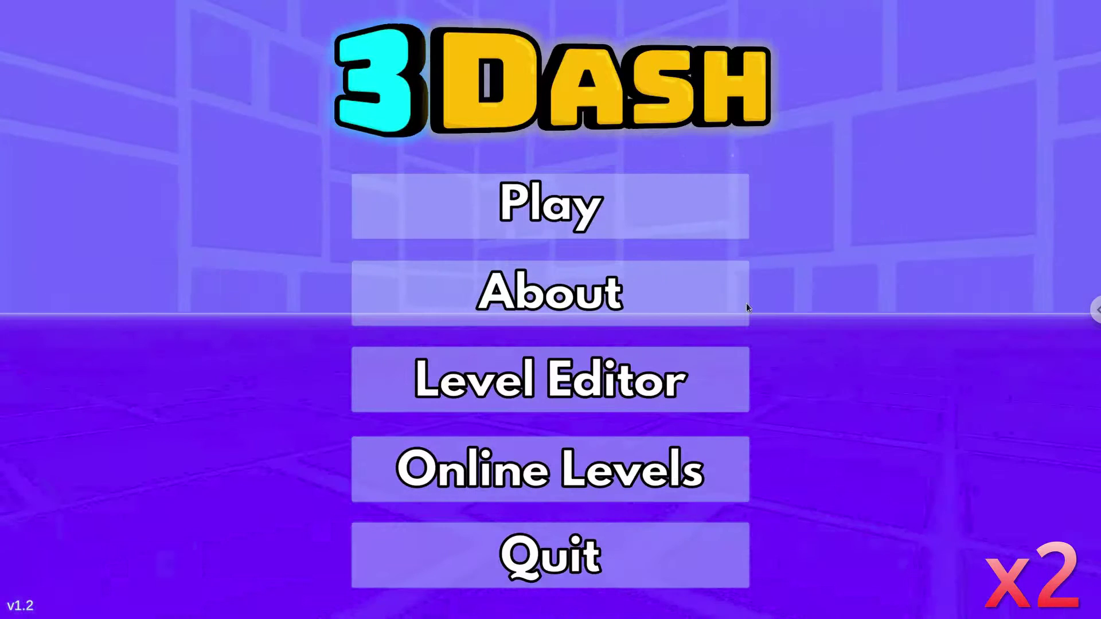
- Start playing the Delightful Dance level in 3Dash
left_click(603, 218)
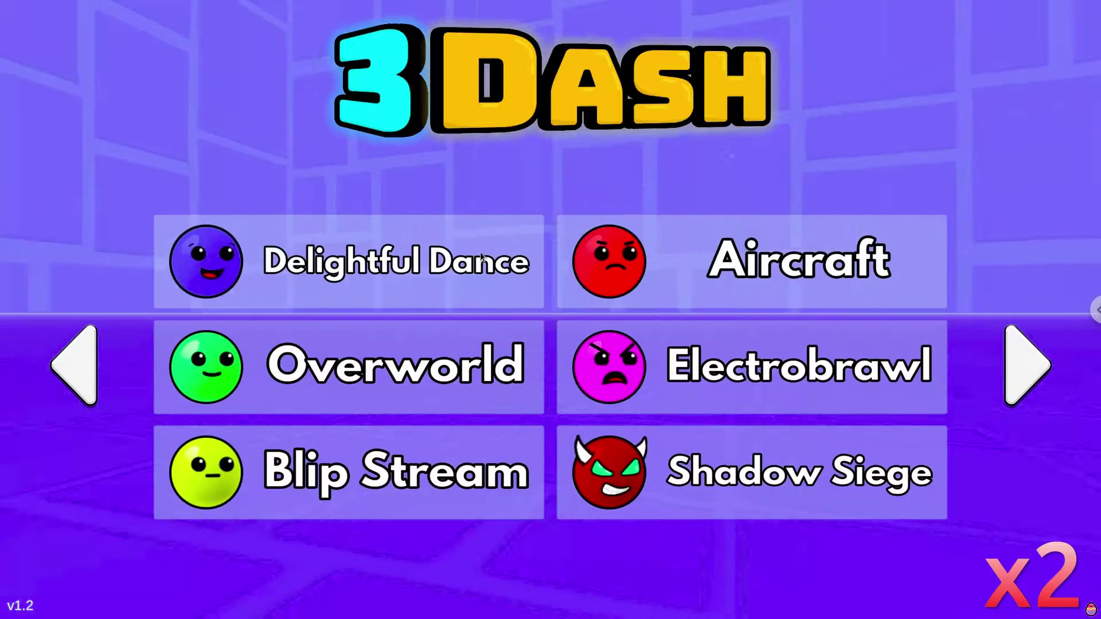
left_click(482, 258)
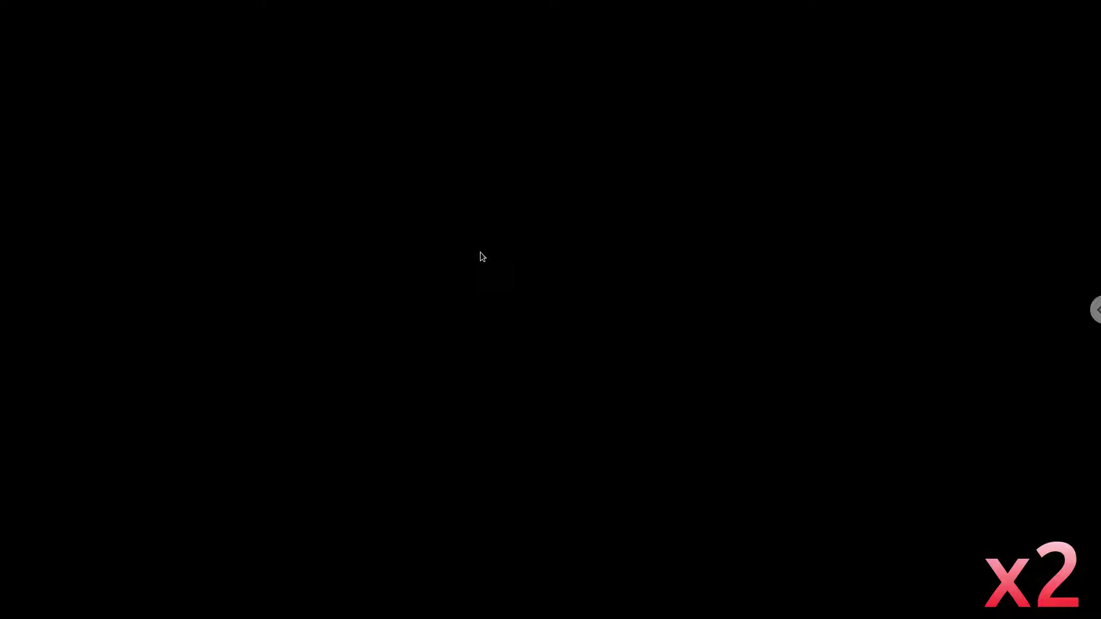